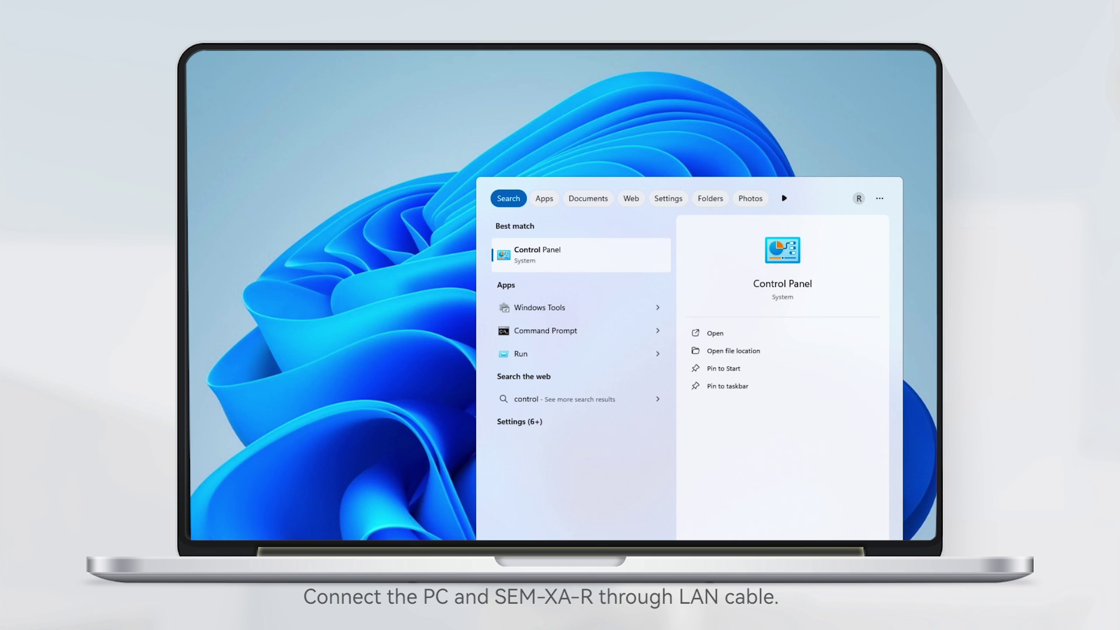
- Open the properties of the Ethernet adapter from the Control Panel's network connections
{"action": "left_click", "coordinate": [574, 259]}
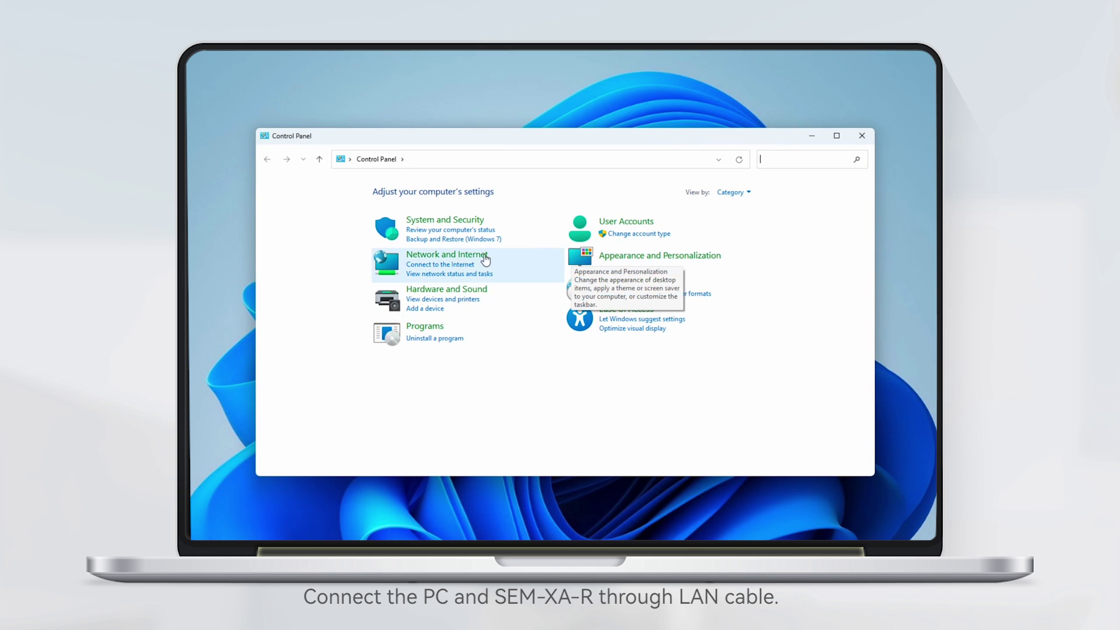
{"action": "left_click", "coordinate": [462, 259]}
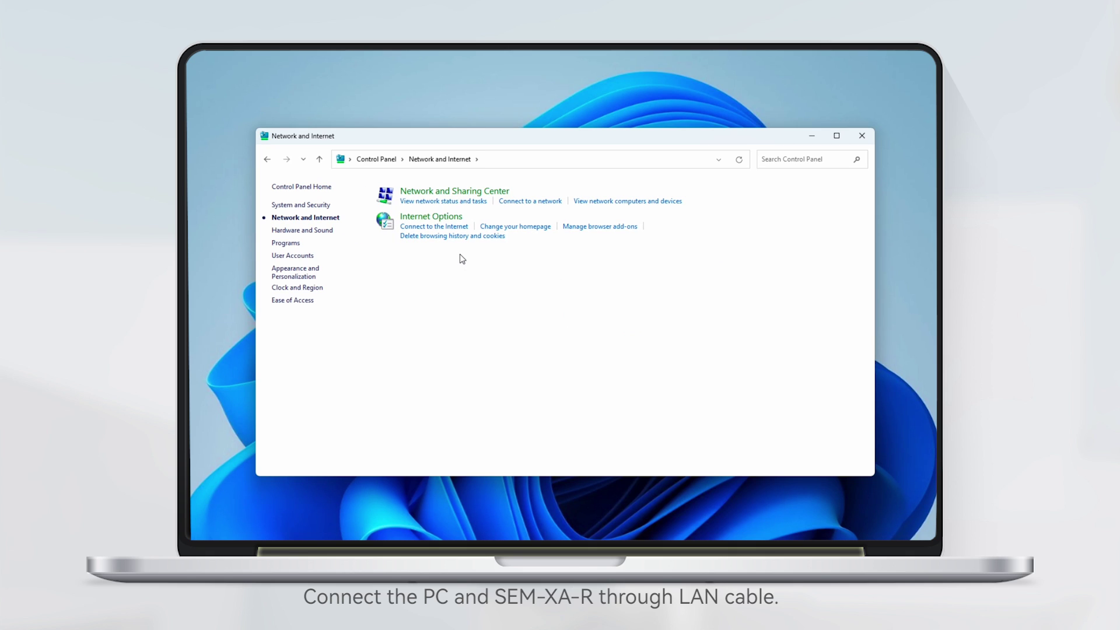
{"action": "left_click", "coordinate": [445, 201]}
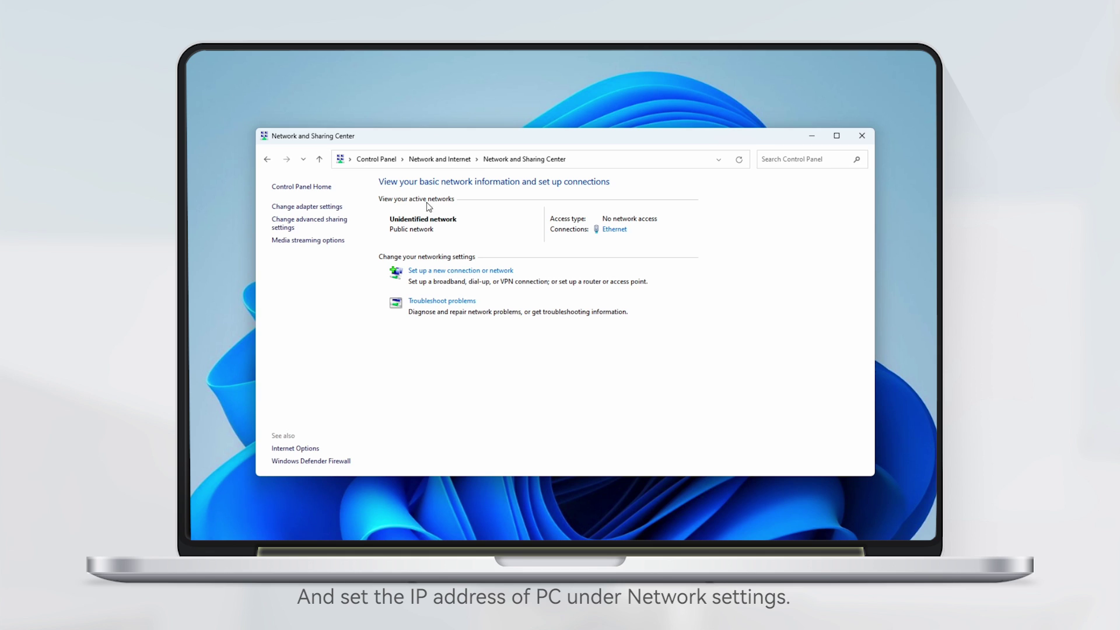
{"action": "left_click", "coordinate": [311, 208]}
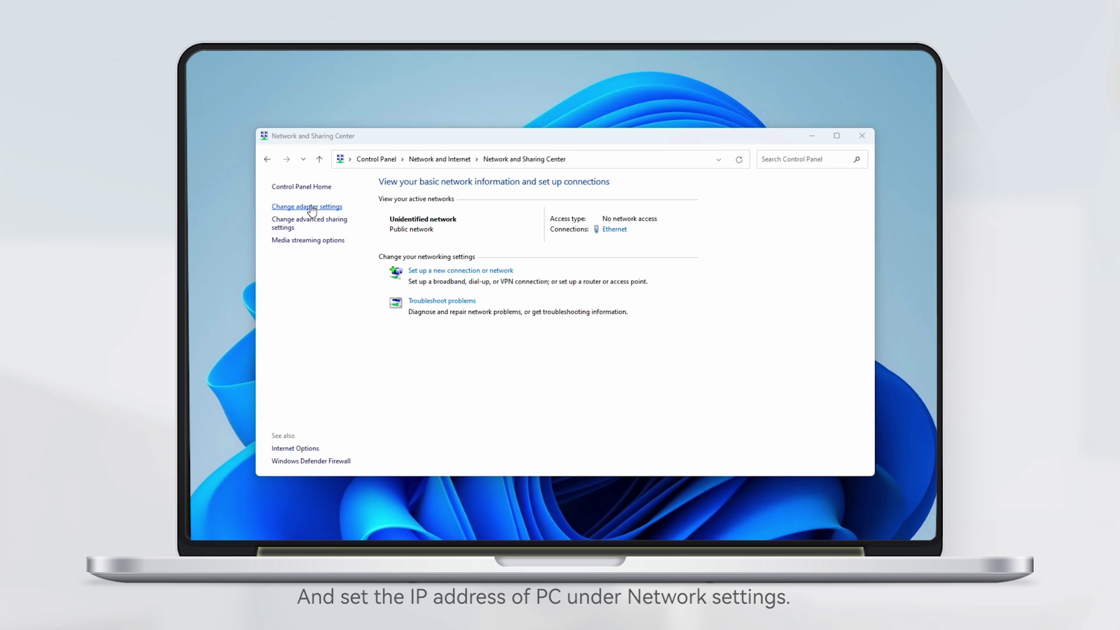
{"action": "right_click", "coordinate": [321, 223]}
{"action": "left_click", "coordinate": [356, 327]}
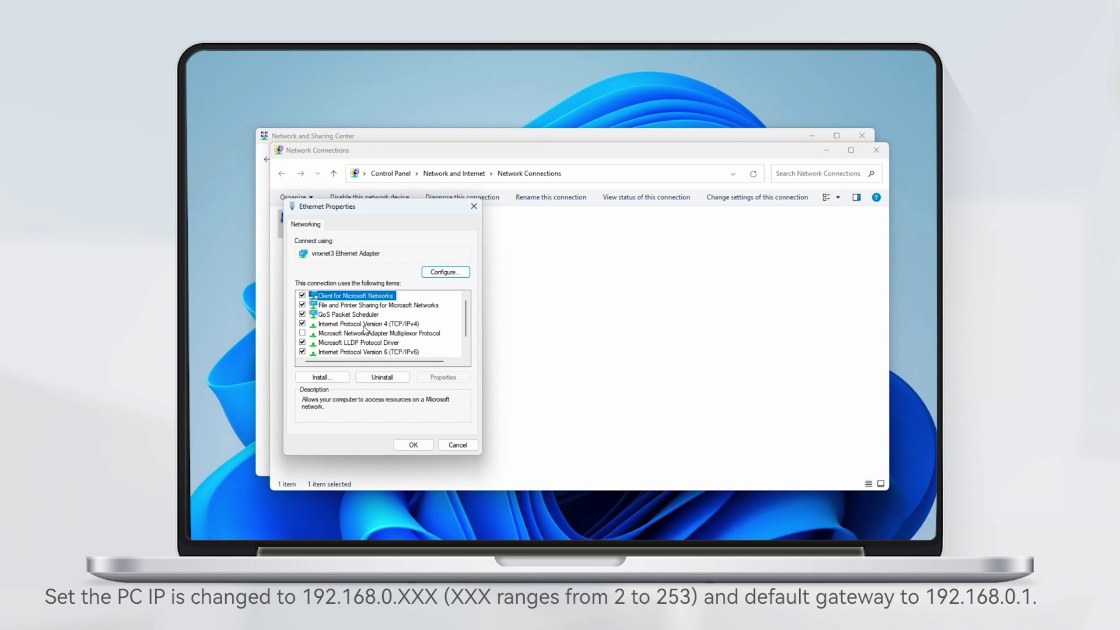
- Configure IPv4 with IP address 192.168.0.2, subnet mask 255.255.255.0, default gateway 192.168.0.1 and preferred DNS server 114.114.114.114
{"action": "left_click", "coordinate": [365, 324]}
{"action": "left_click", "coordinate": [443, 378]}
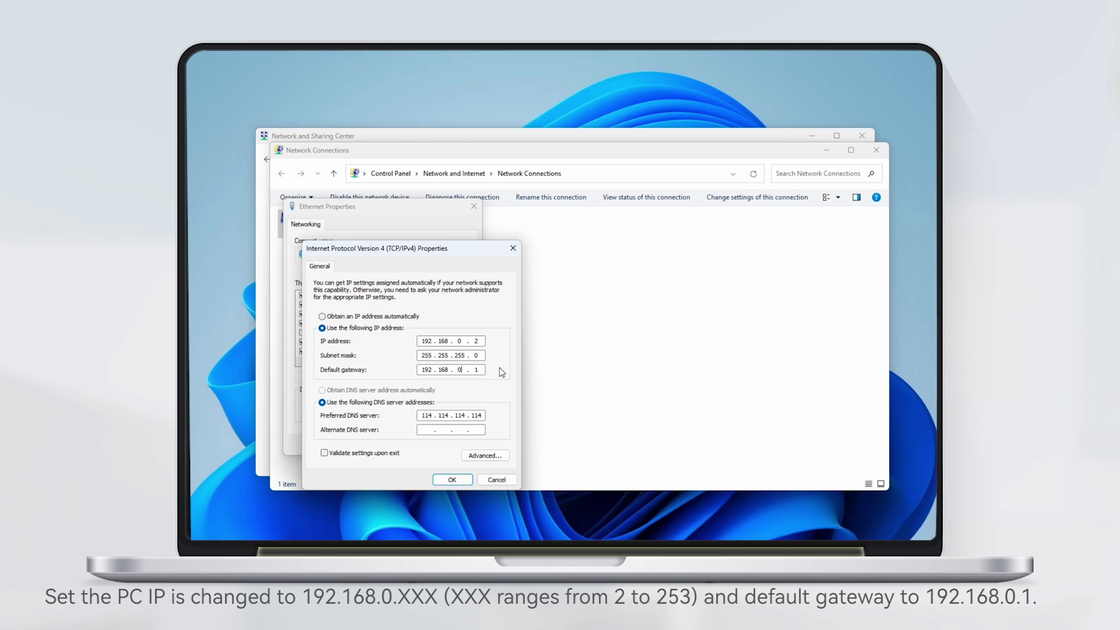
{"action": "left_click", "coordinate": [453, 479]}
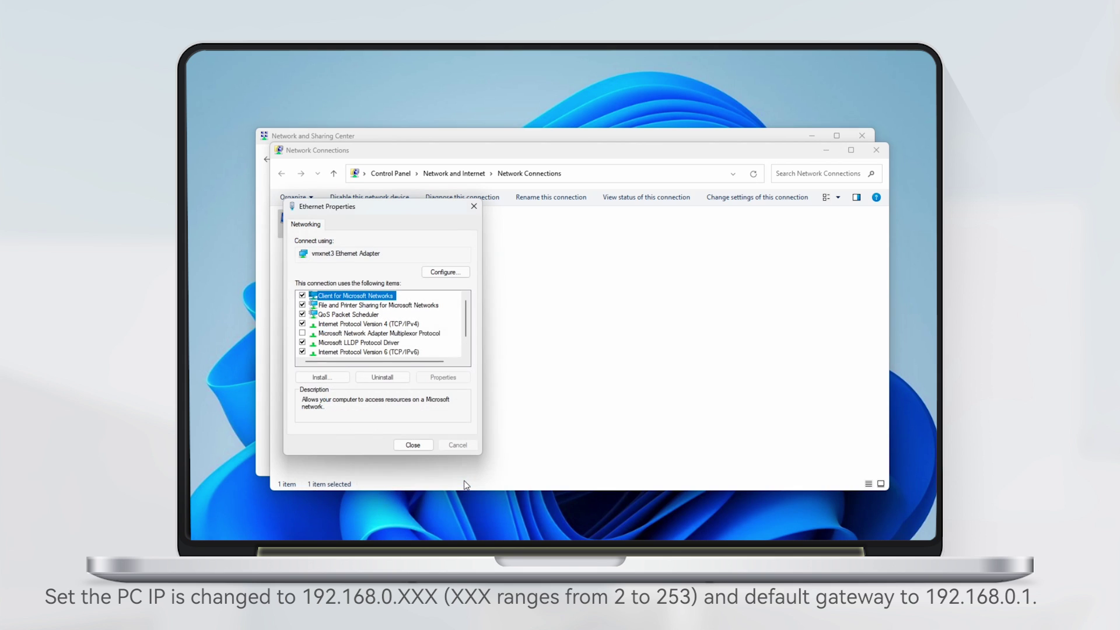
{"action": "left_click", "coordinate": [424, 447]}
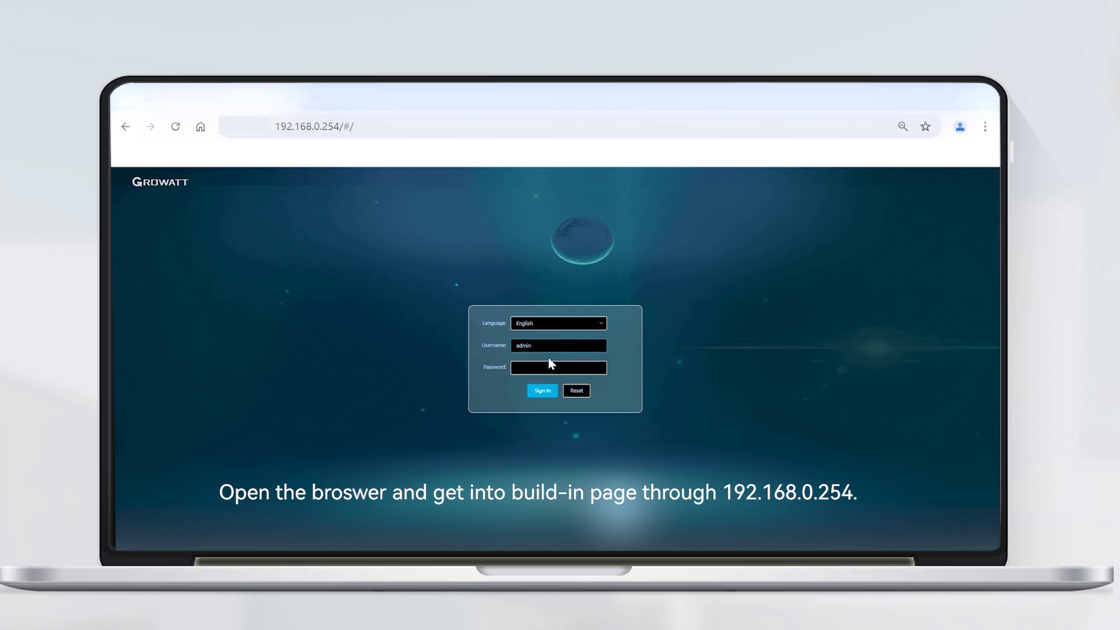
- Enter the account password on the Growatt login page at 192.168.0.254 and sign in
{"action": "left_click", "coordinate": [549, 366]}
{"action": "type", "text": "a"}
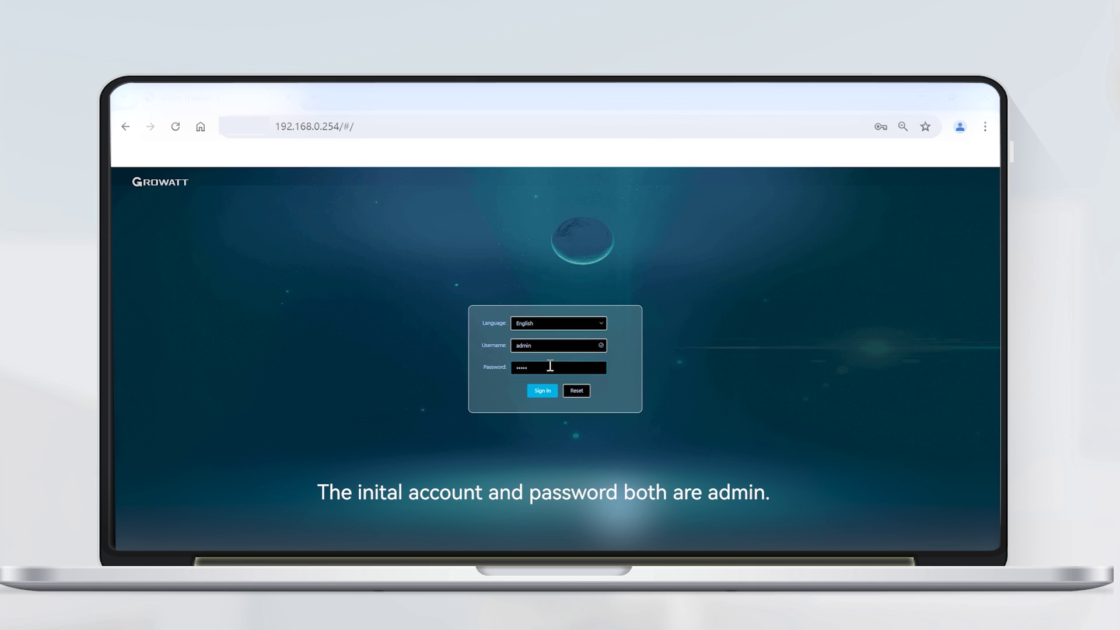
{"action": "left_click", "coordinate": [551, 394]}
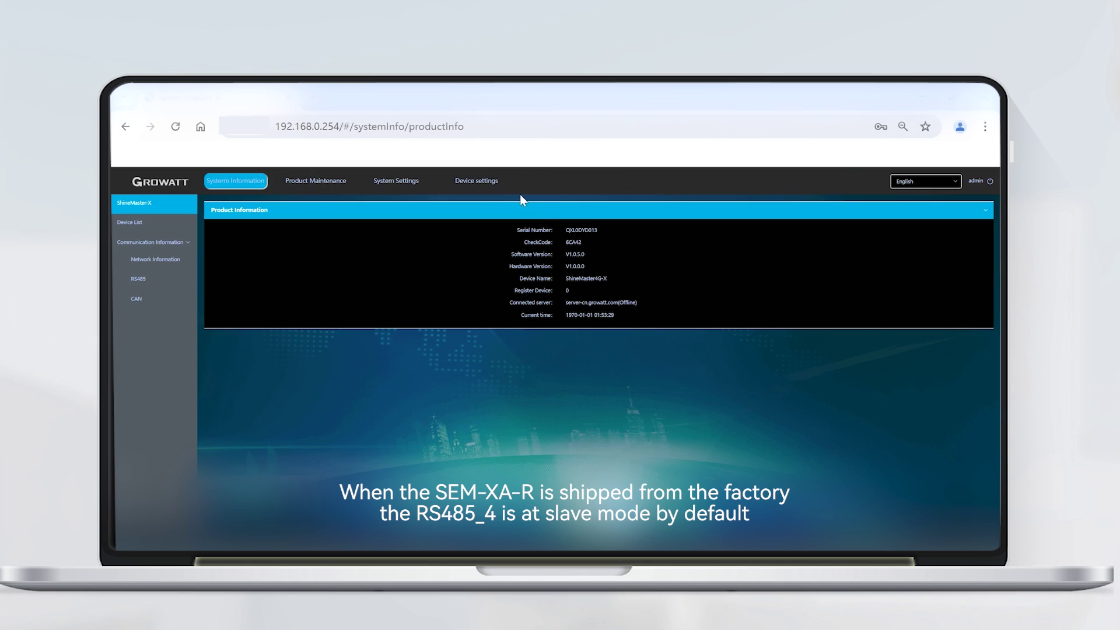
- Set the datalogger's RS485_4 port to master mode and submit the setting
{"action": "left_click", "coordinate": [476, 181]}
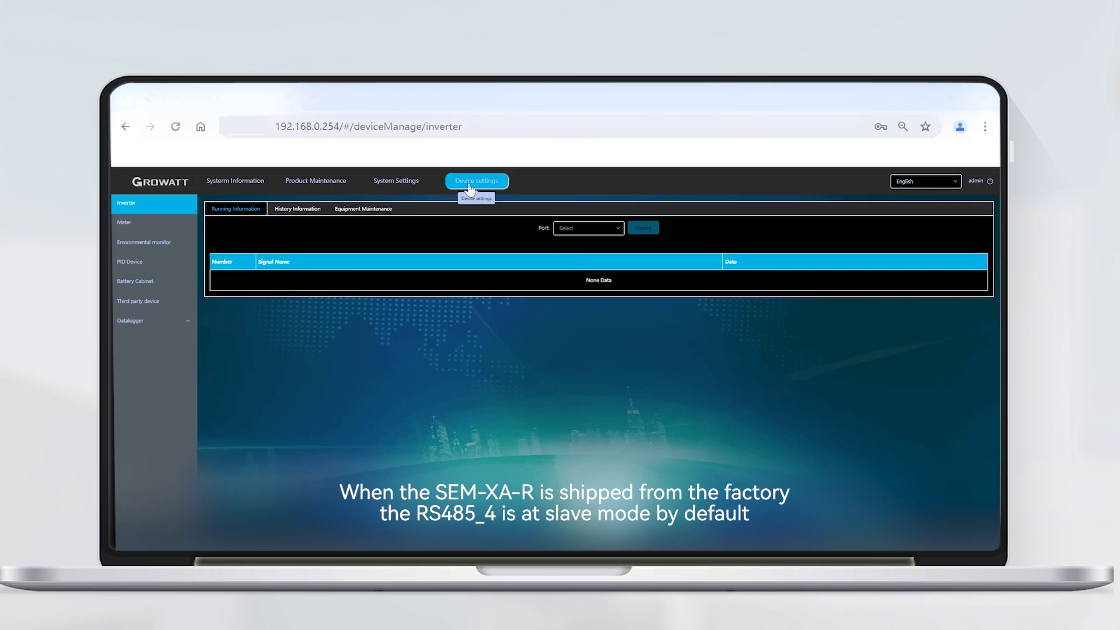
{"action": "left_click", "coordinate": [162, 323]}
{"action": "left_click", "coordinate": [163, 381]}
{"action": "left_click", "coordinate": [652, 233]}
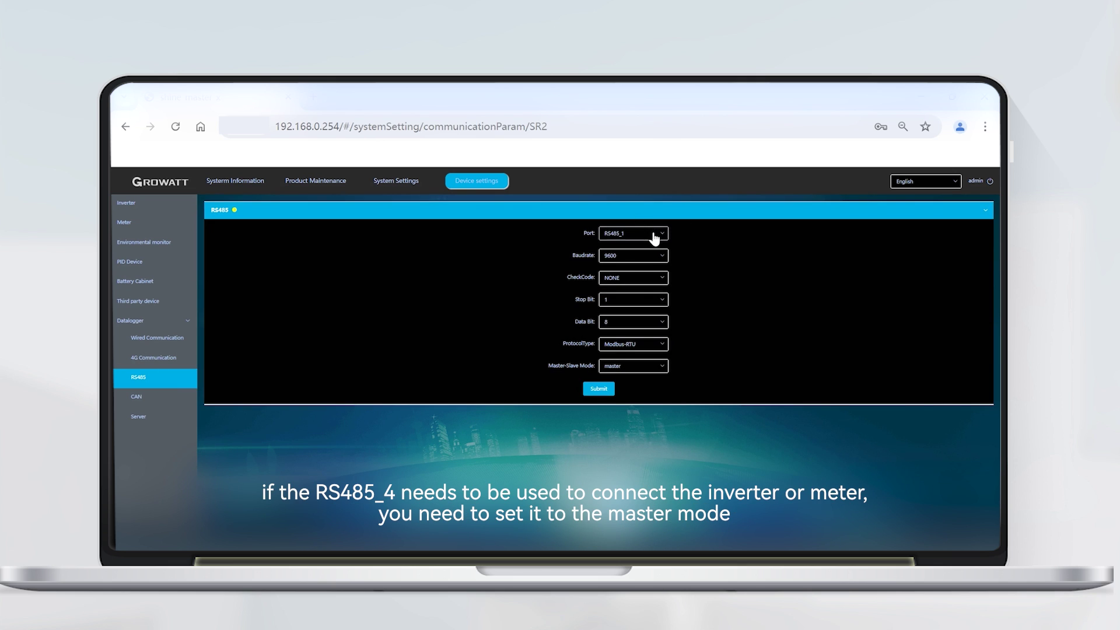
{"action": "left_click", "coordinate": [640, 288]}
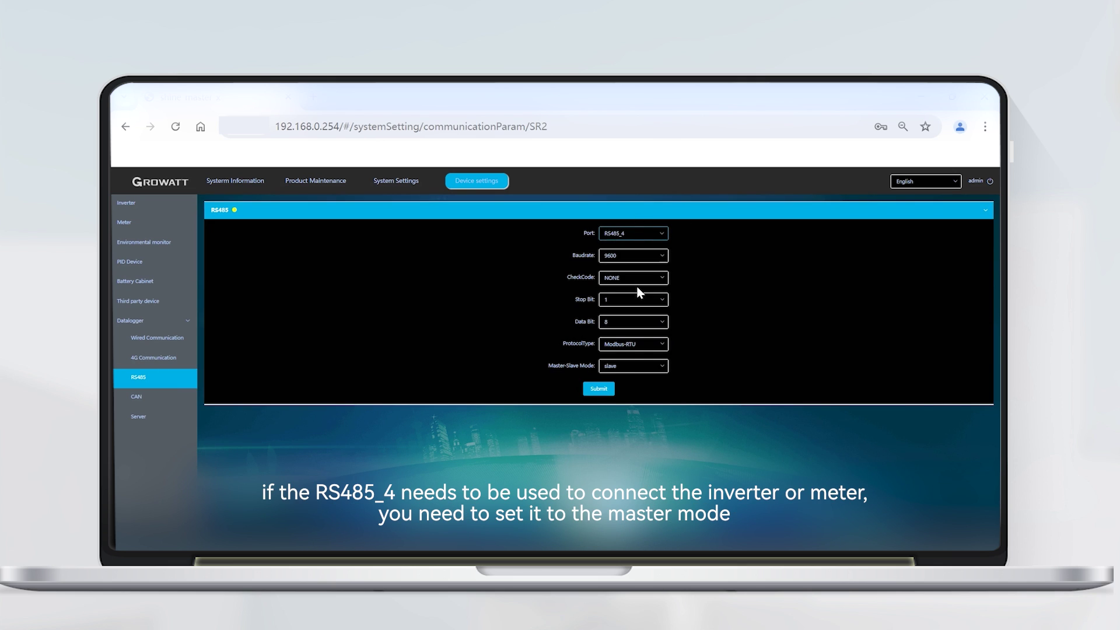
{"action": "left_click", "coordinate": [663, 366]}
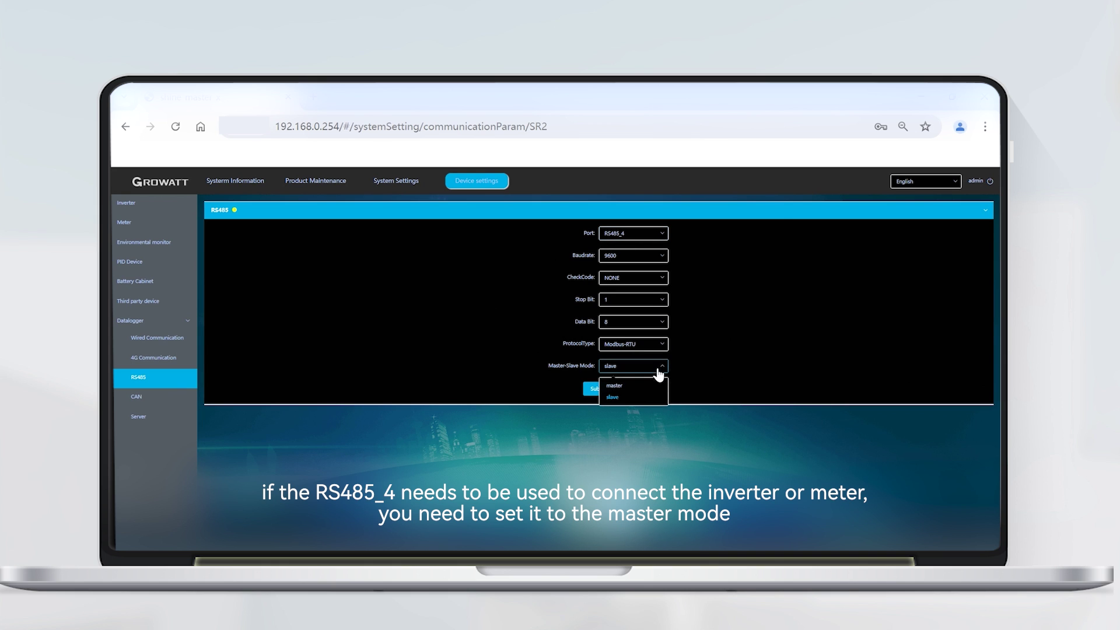
{"action": "left_click", "coordinate": [639, 387]}
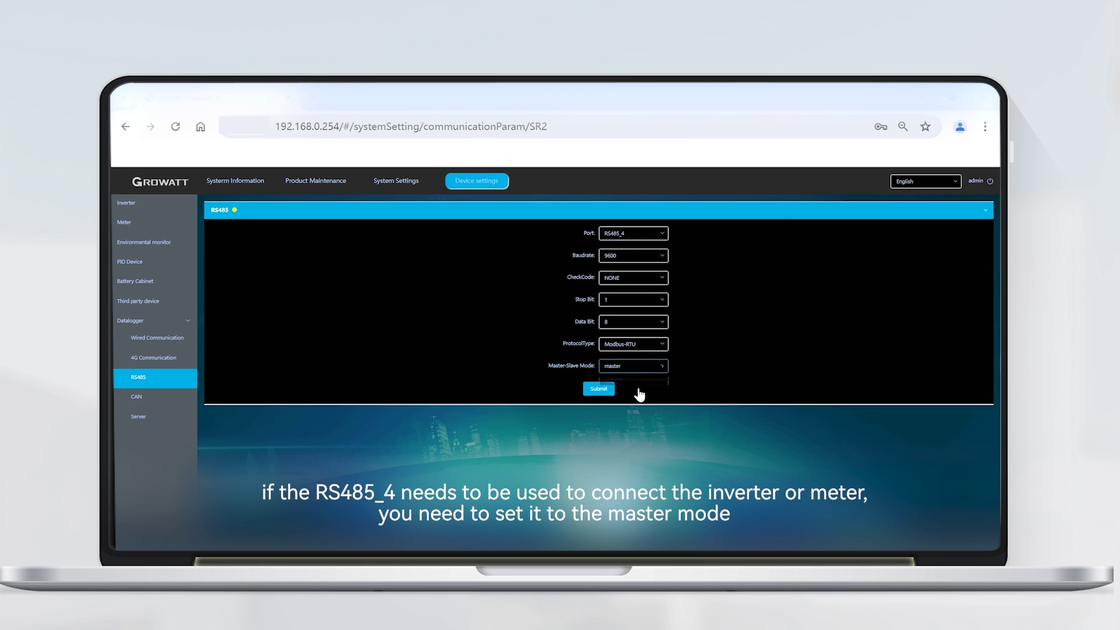
{"action": "left_click", "coordinate": [609, 388]}
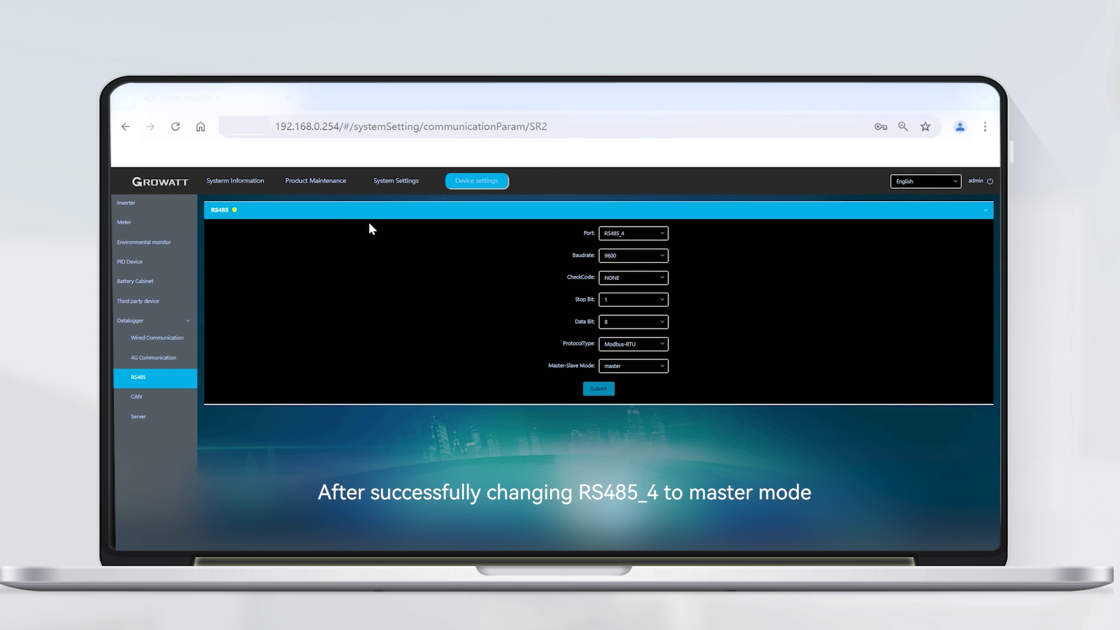
- Restart the system with Reset System in the system maintenance settings and confirm the restart
{"action": "left_click", "coordinate": [320, 186]}
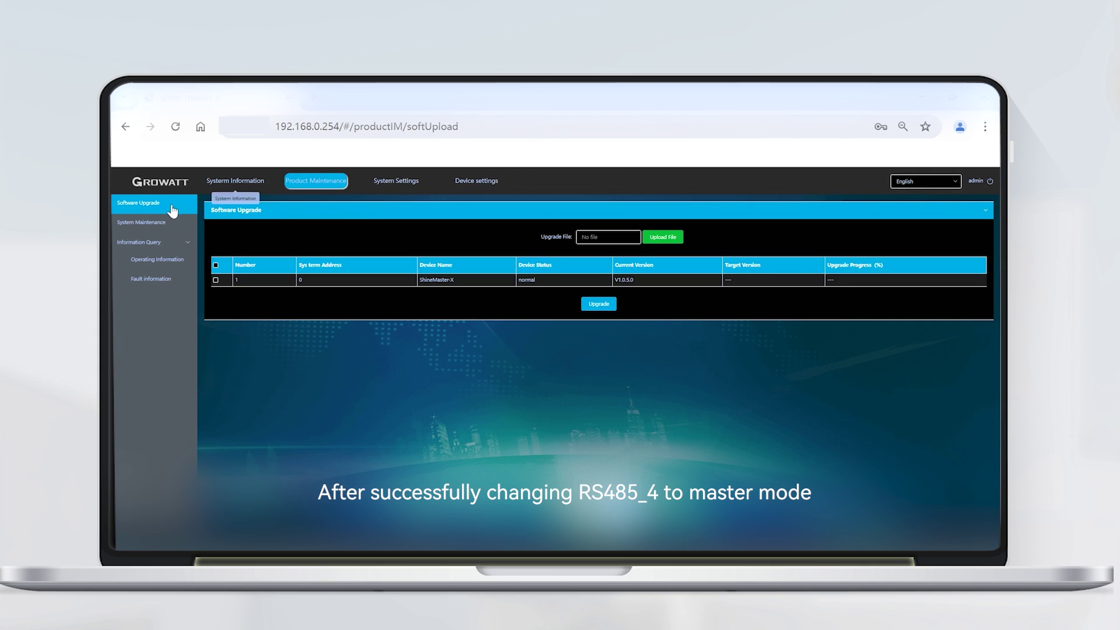
{"action": "left_click", "coordinate": [162, 225]}
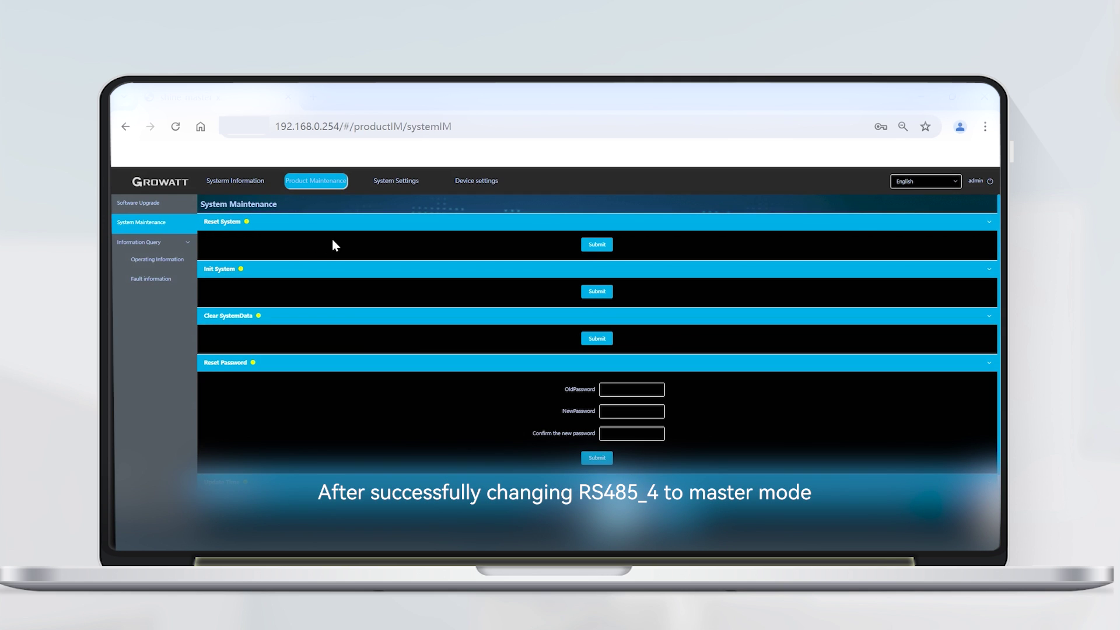
{"action": "left_click", "coordinate": [598, 245]}
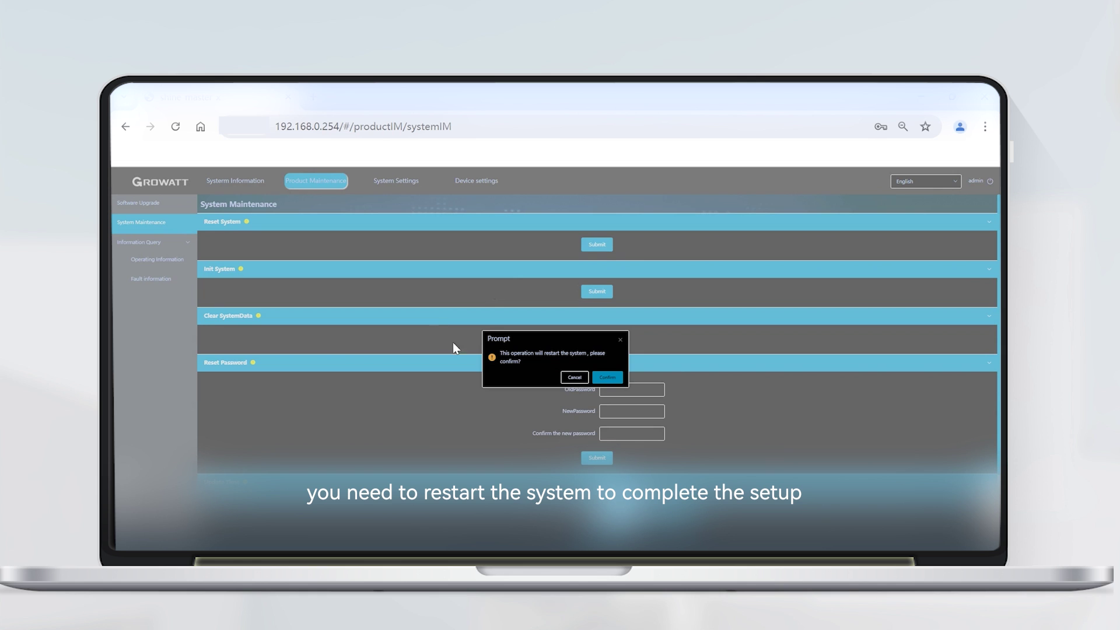
{"action": "left_click", "coordinate": [608, 378]}
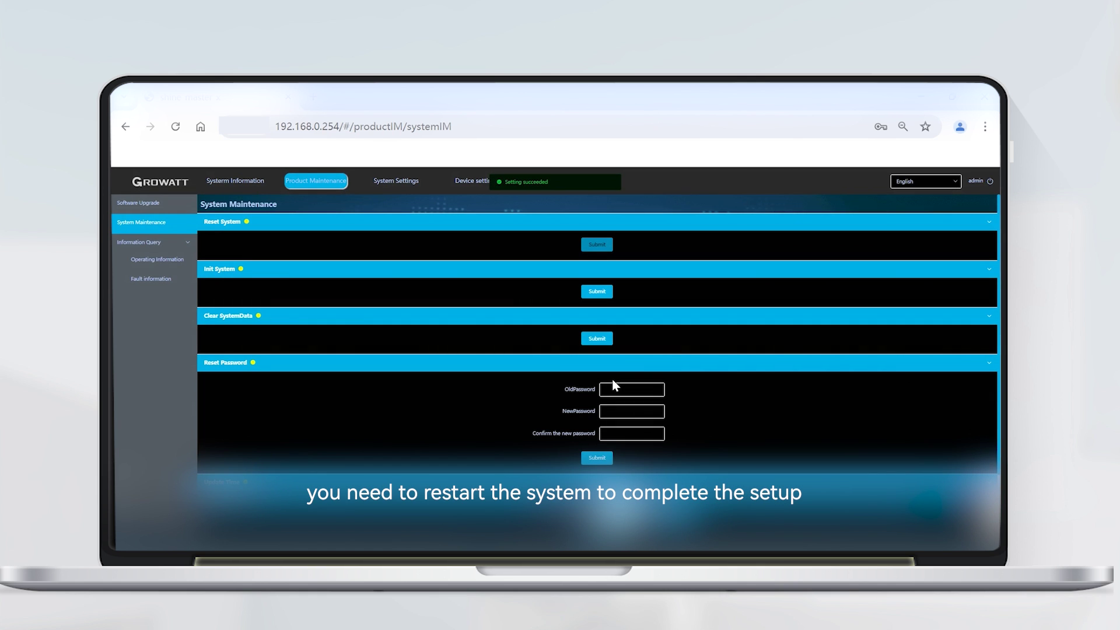
- Reload the device's built-in web page at 192.168.0.254 twice following the restart
{"action": "left_click", "coordinate": [555, 118]}
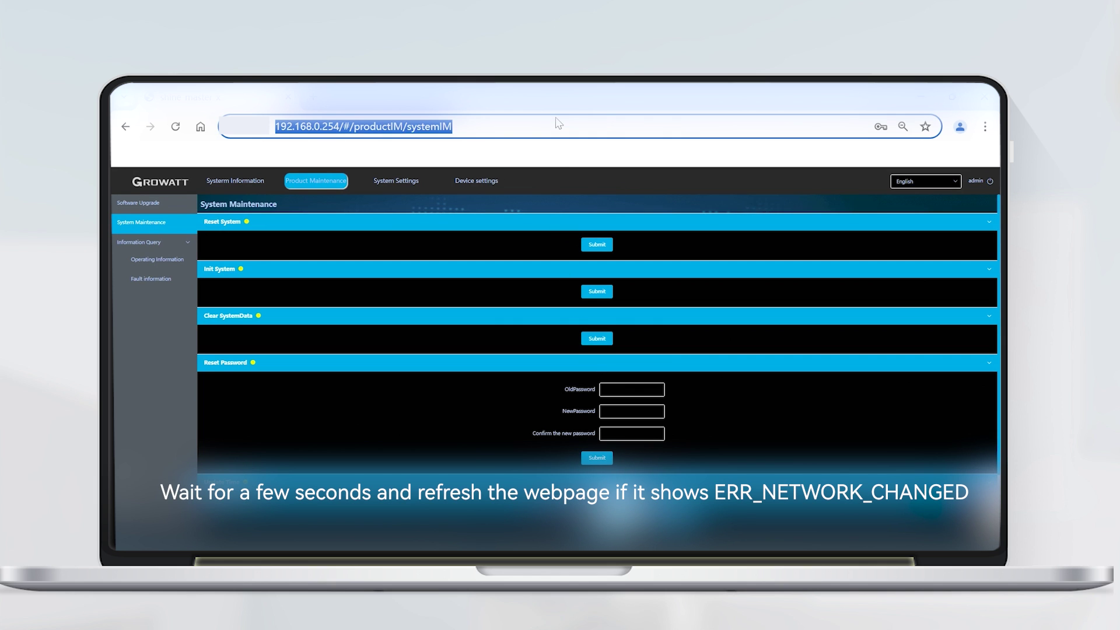
{"action": "key", "text": "Return"}
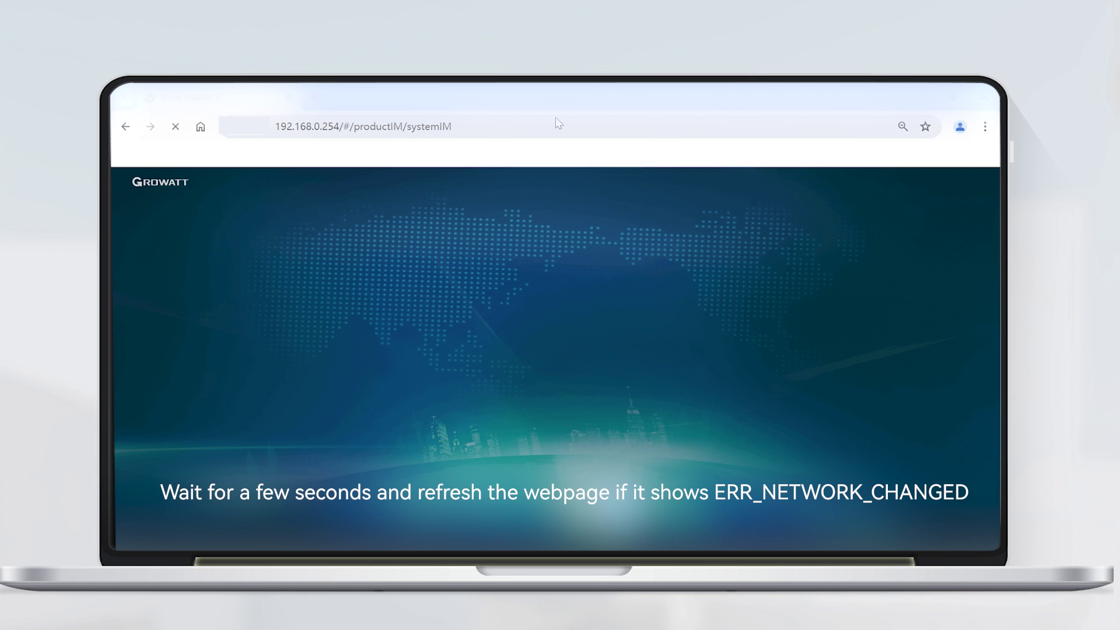
{"action": "left_click", "coordinate": [555, 126]}
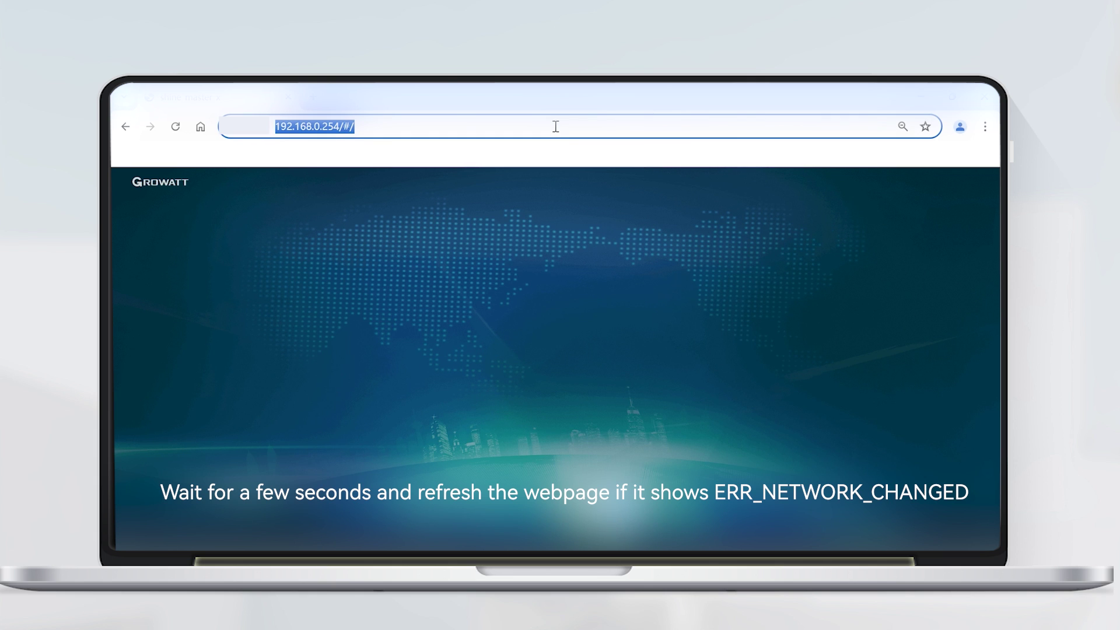
{"action": "key", "text": "Return"}
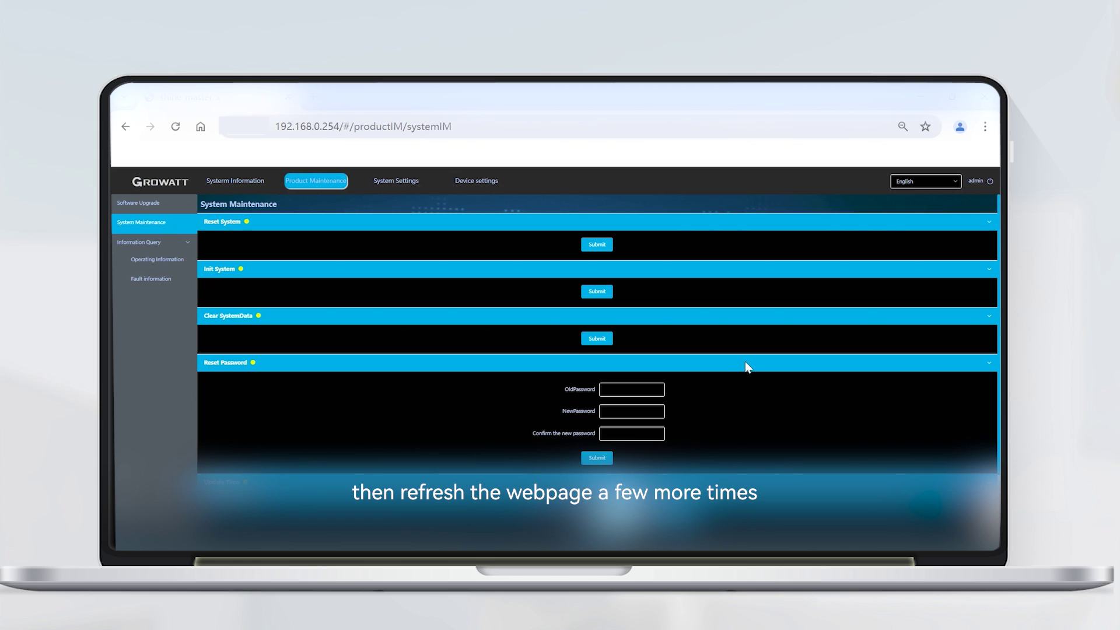
- Check the datalogger's RS485 communication settings for port RS485_4
{"action": "left_click", "coordinate": [474, 182]}
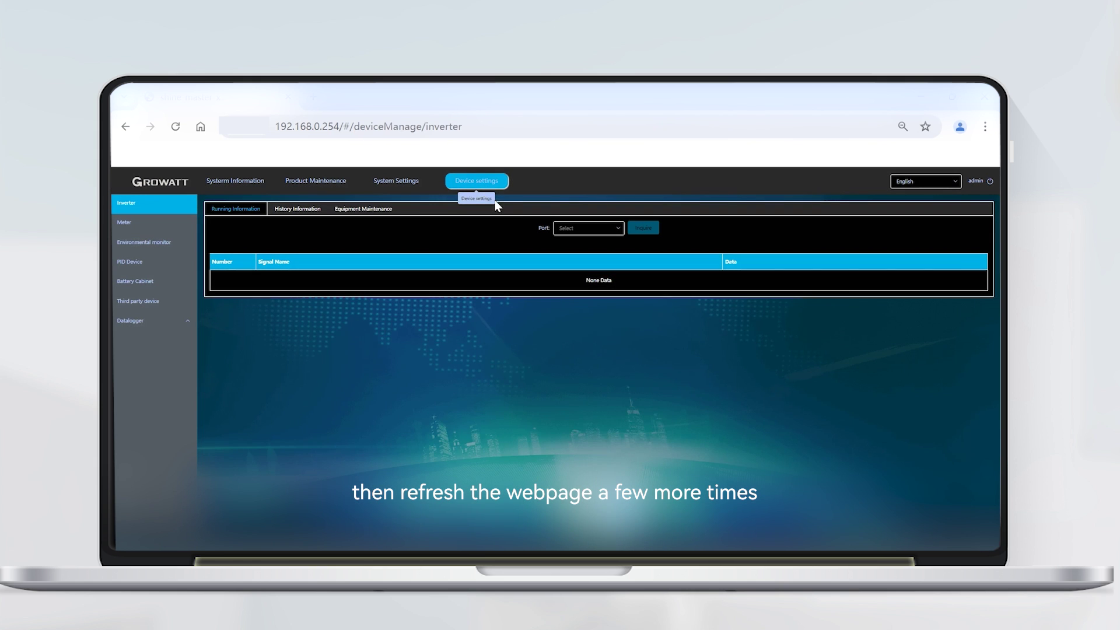
{"action": "left_click", "coordinate": [152, 326]}
{"action": "left_click", "coordinate": [153, 380]}
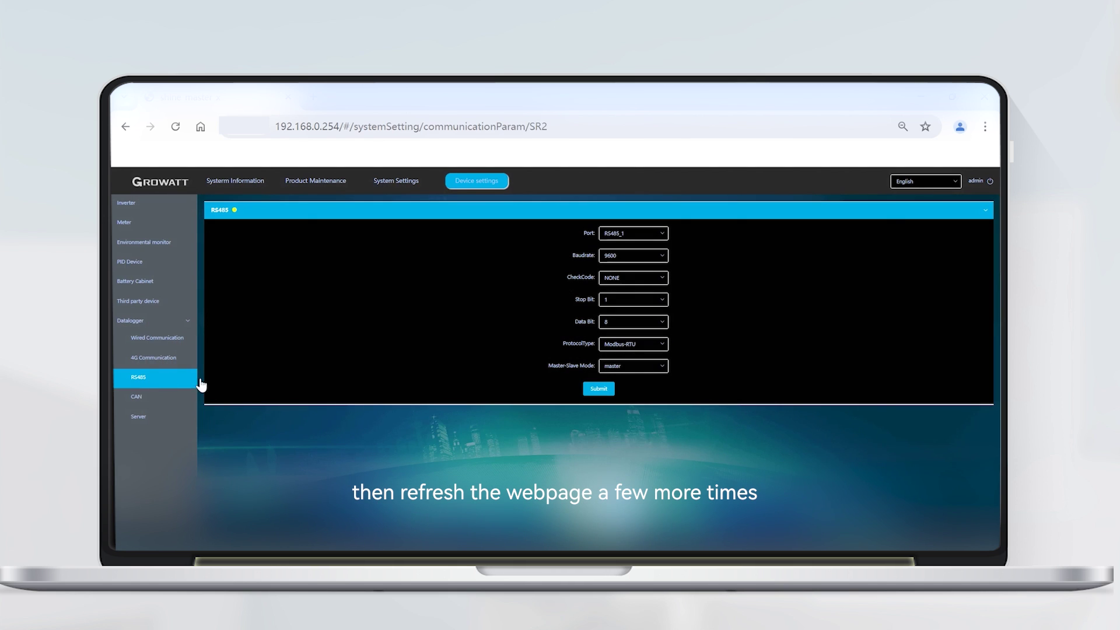
{"action": "left_click", "coordinate": [645, 234]}
{"action": "left_click", "coordinate": [636, 288]}
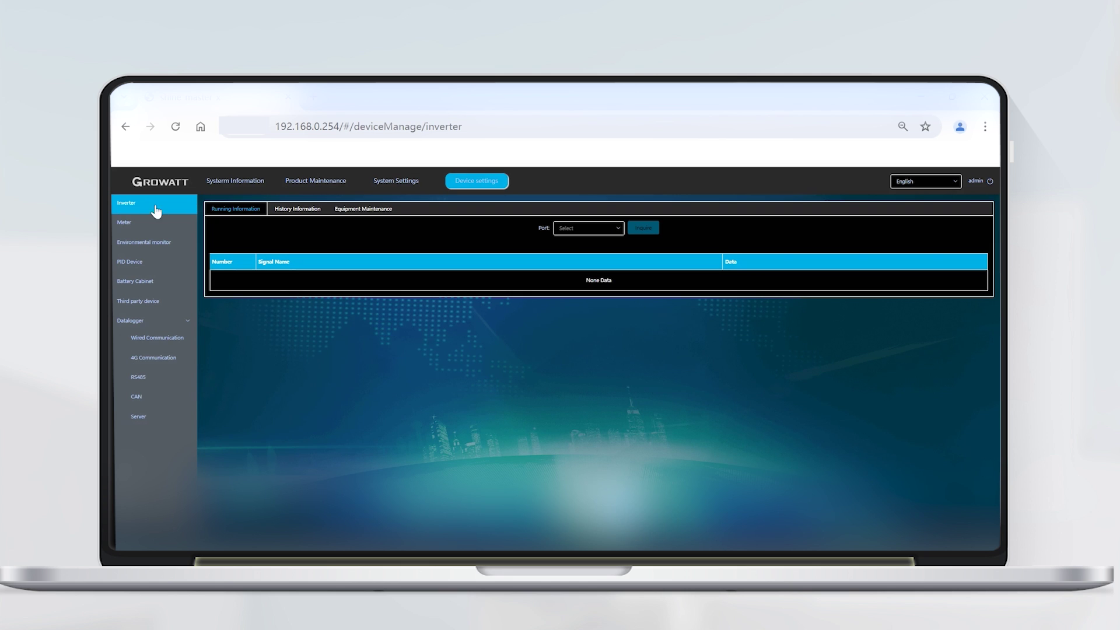
- Add inverters on channel RS485_1 with start address 1 and 3 addresses
{"action": "left_click", "coordinate": [377, 209]}
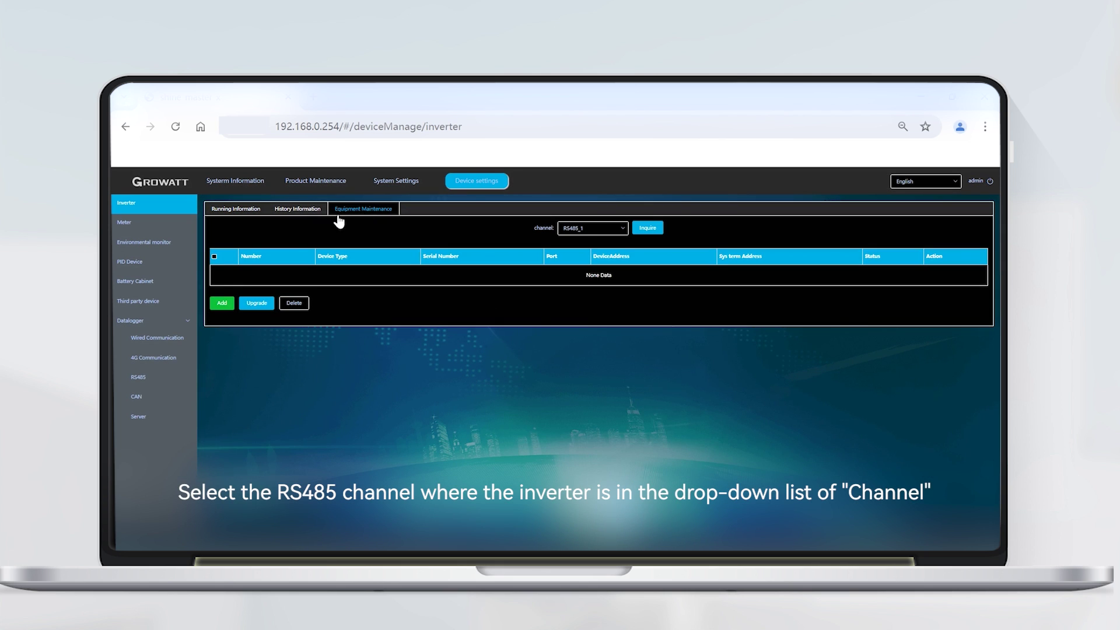
{"action": "left_click", "coordinate": [221, 303]}
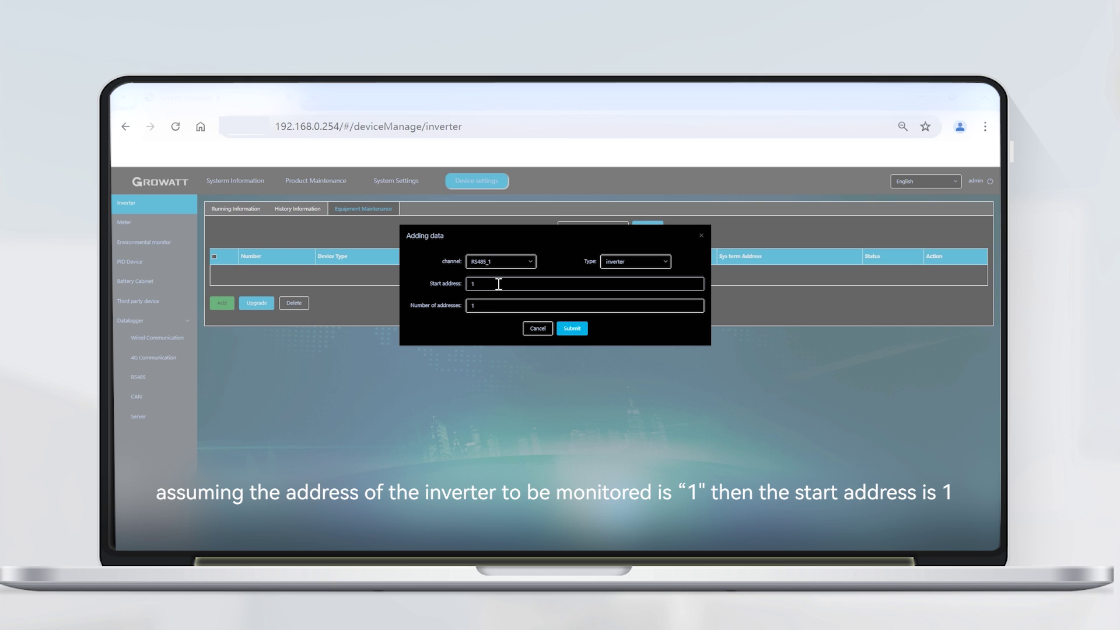
{"action": "left_click", "coordinate": [495, 305]}
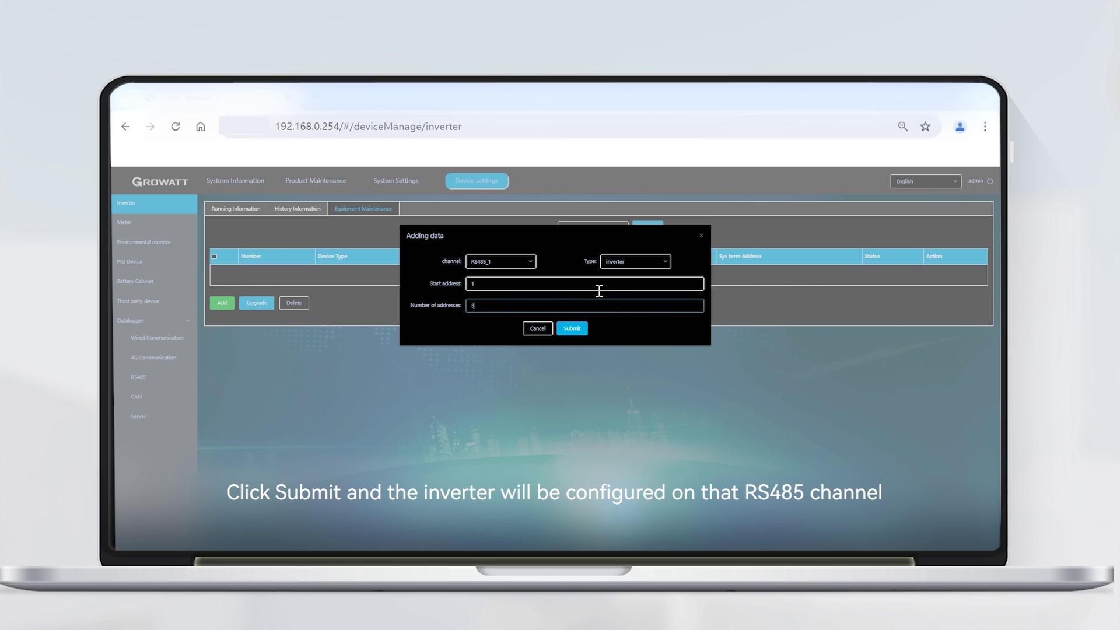
{"action": "left_click", "coordinate": [572, 332]}
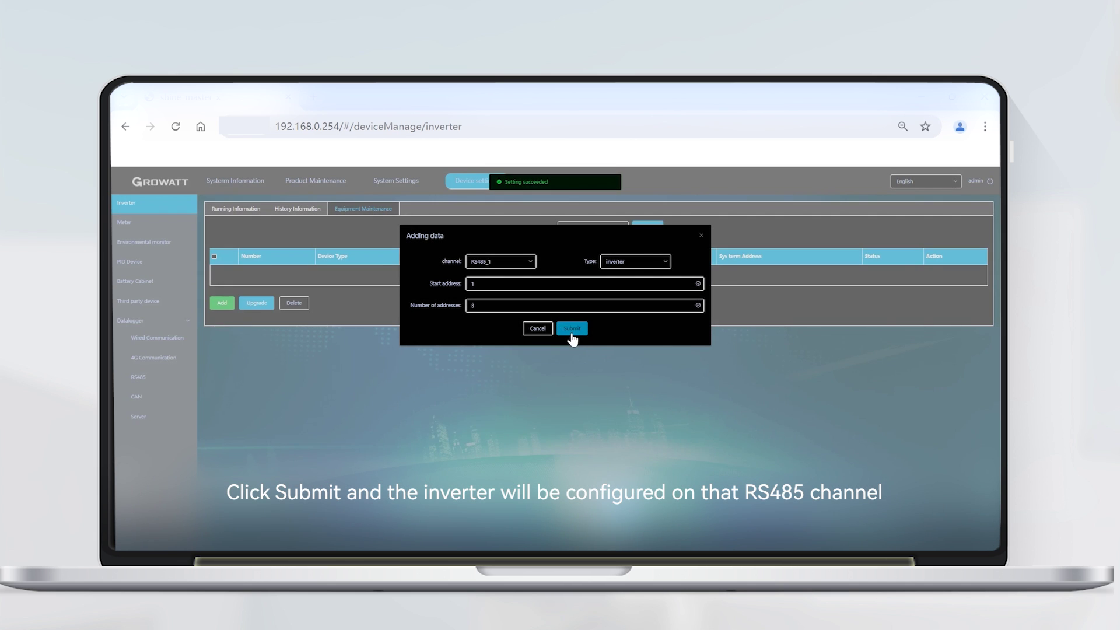
{"action": "left_click", "coordinate": [702, 237]}
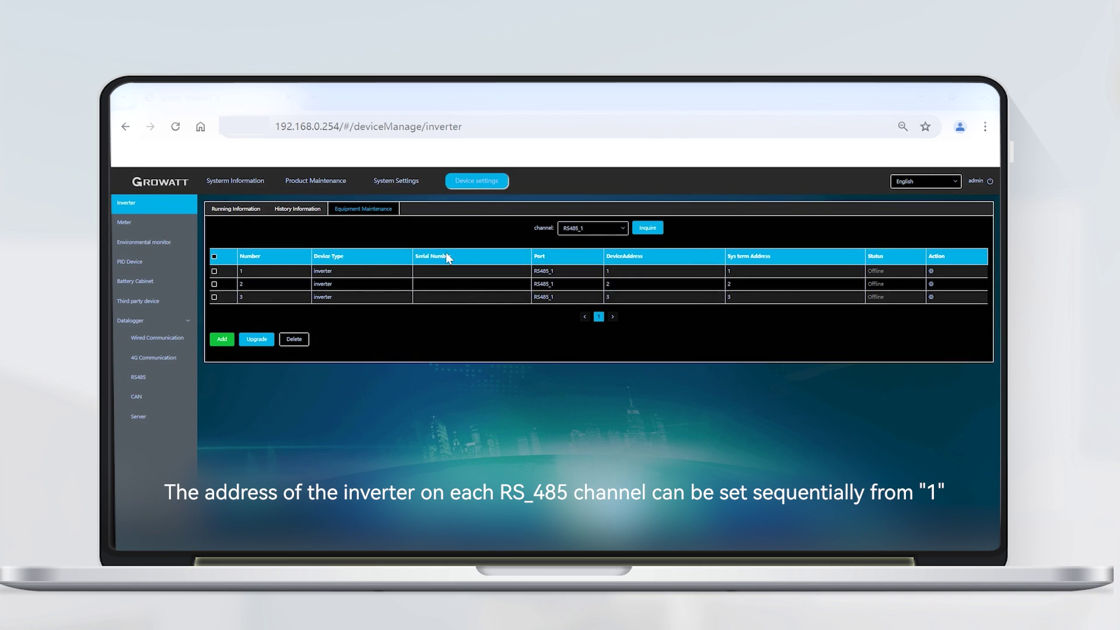
- Add inverters on channel RS485_2 with start address 1 and 3 addresses
{"action": "left_click", "coordinate": [223, 344]}
{"action": "left_click", "coordinate": [513, 262]}
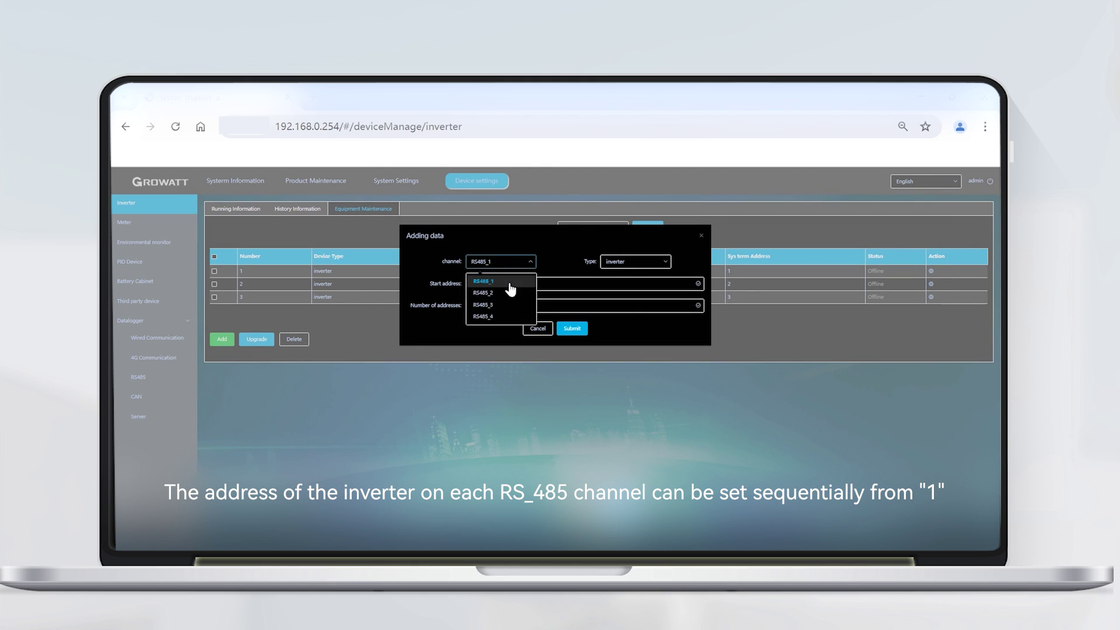
{"action": "left_click", "coordinate": [504, 293]}
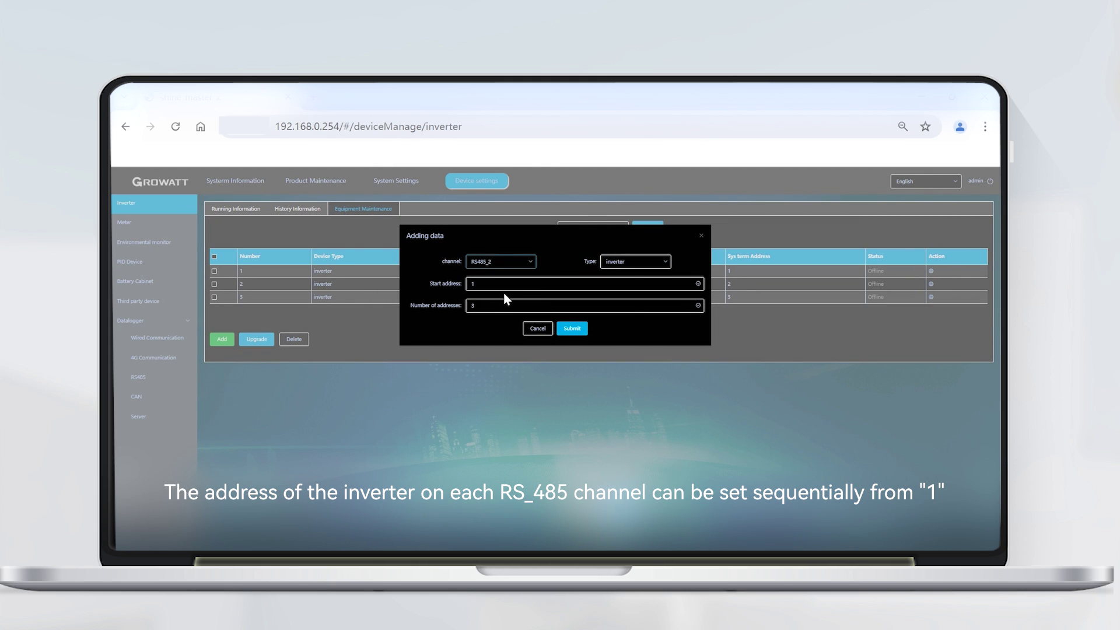
{"action": "left_click", "coordinate": [572, 330]}
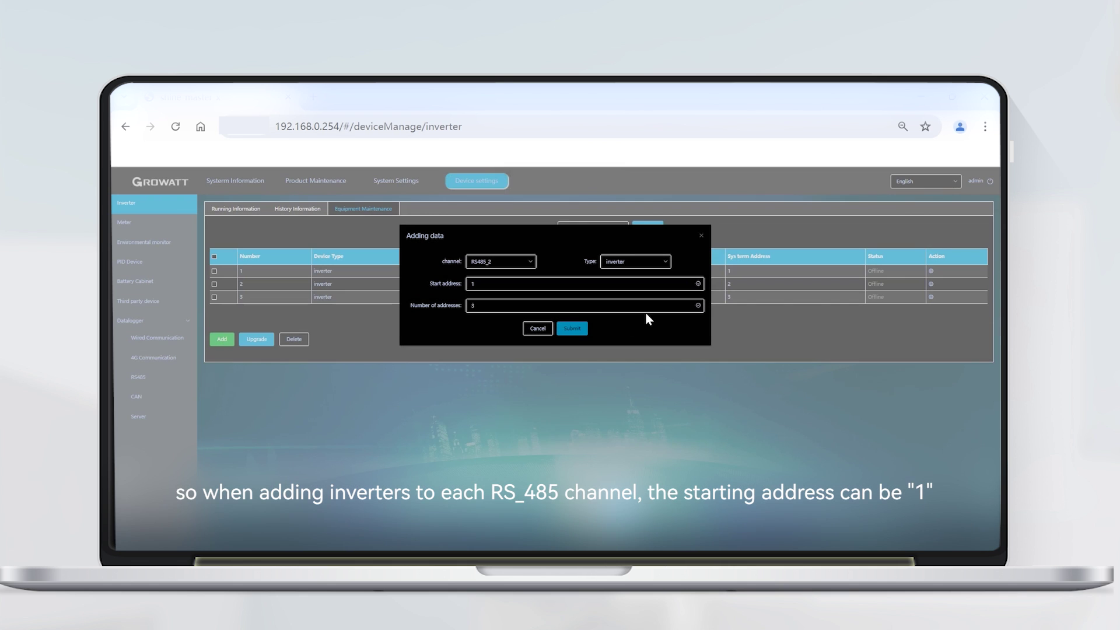
- Add inverters on channel RS485_3 with start address 1 and 3 addresses
{"action": "left_click", "coordinate": [701, 237]}
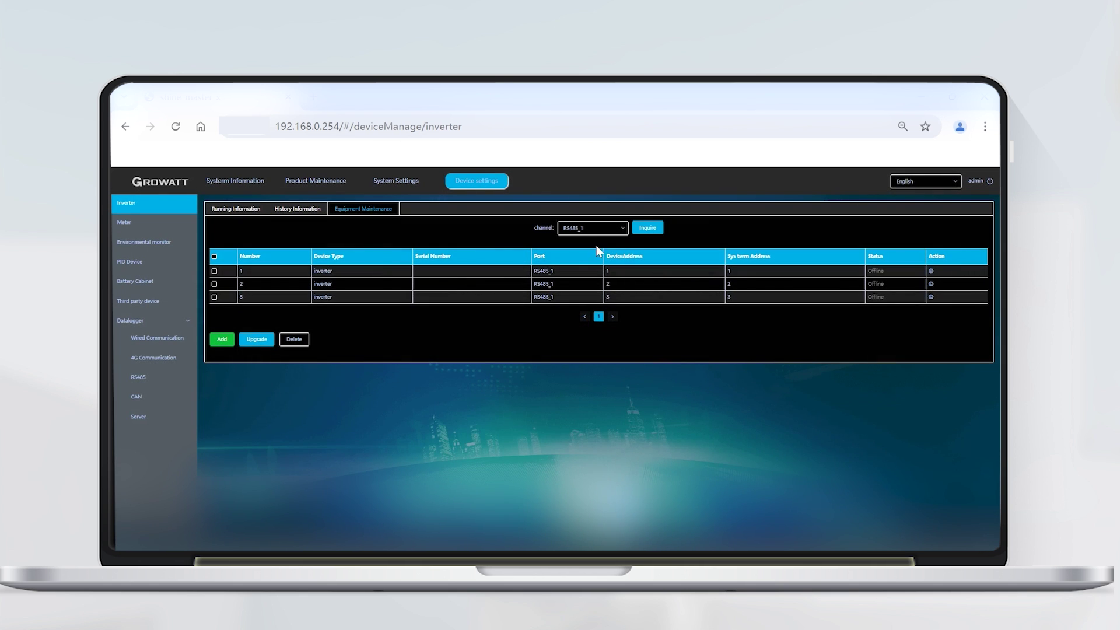
{"action": "left_click", "coordinate": [233, 341]}
{"action": "left_click", "coordinate": [525, 262]}
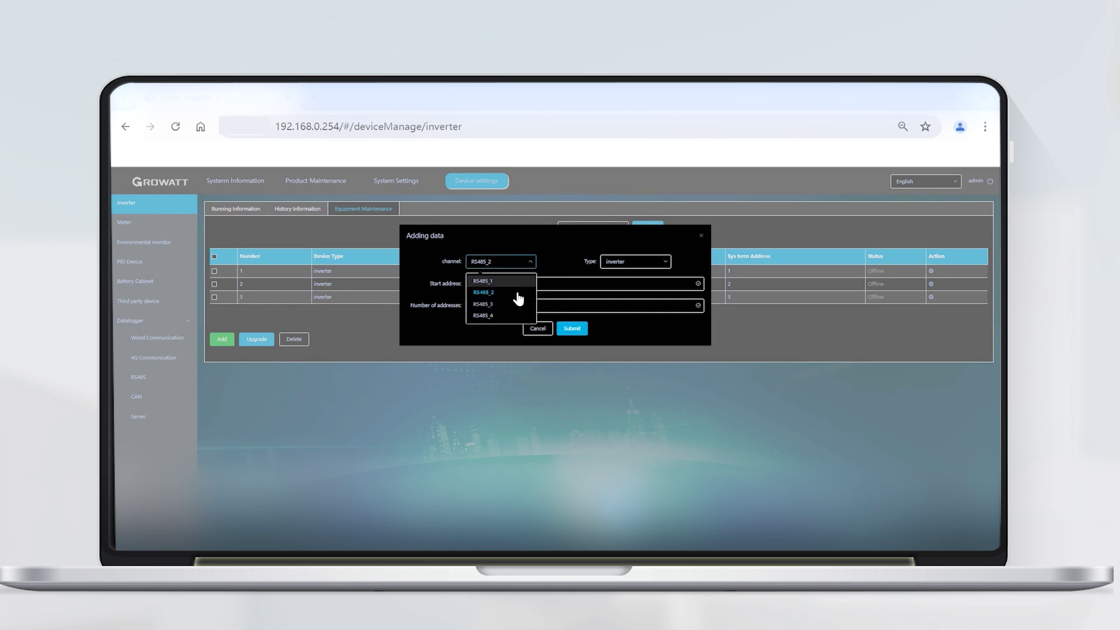
{"action": "left_click", "coordinate": [507, 309]}
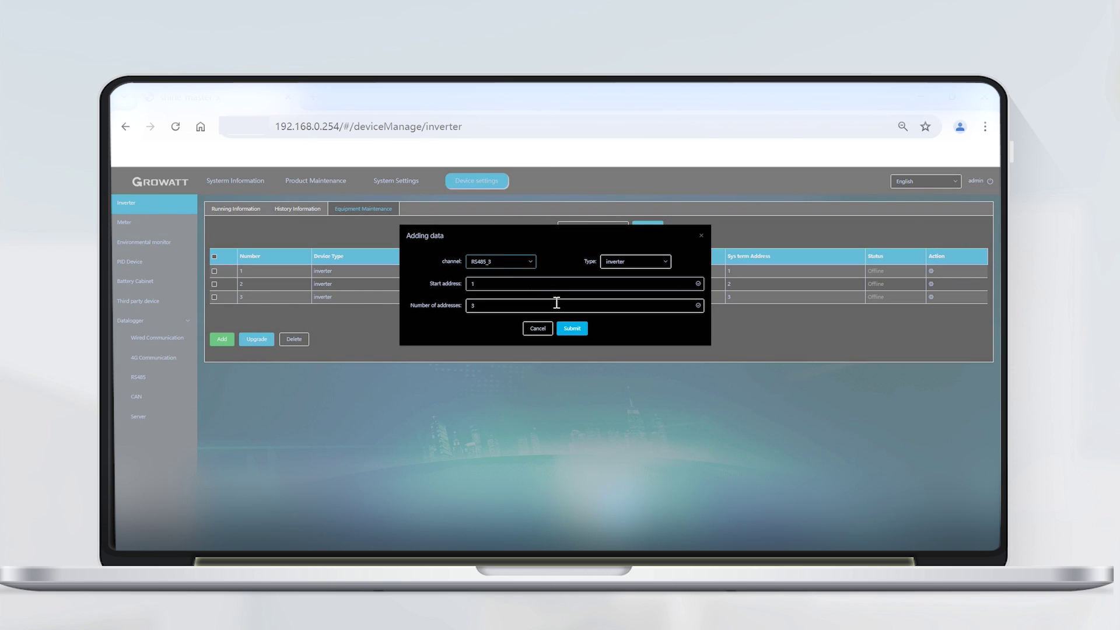
{"action": "left_click", "coordinate": [575, 329]}
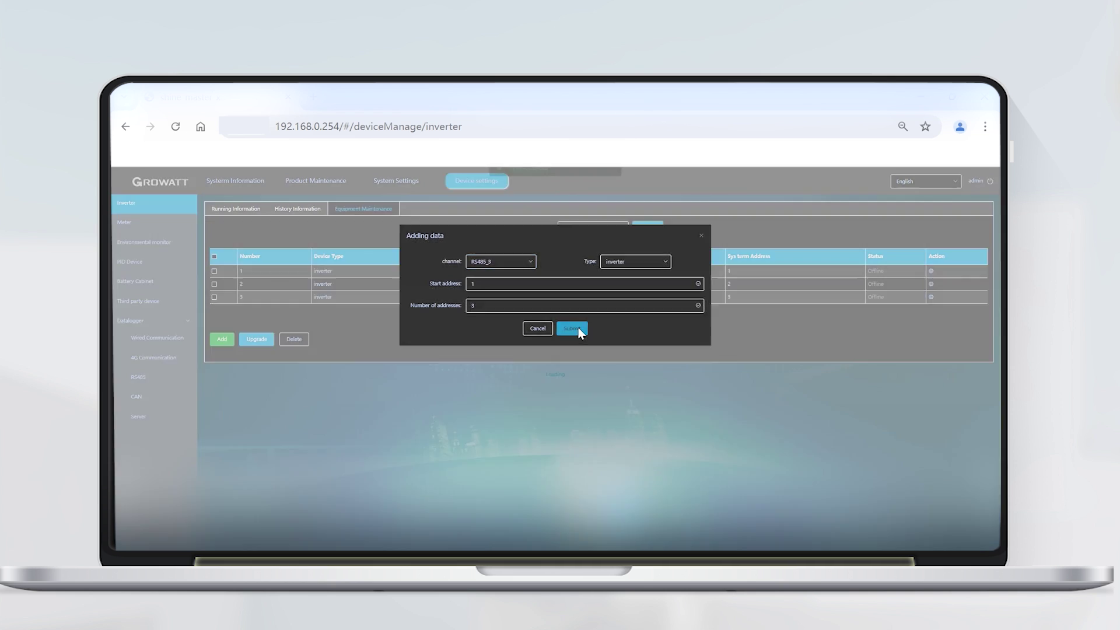
{"action": "left_click", "coordinate": [701, 236]}
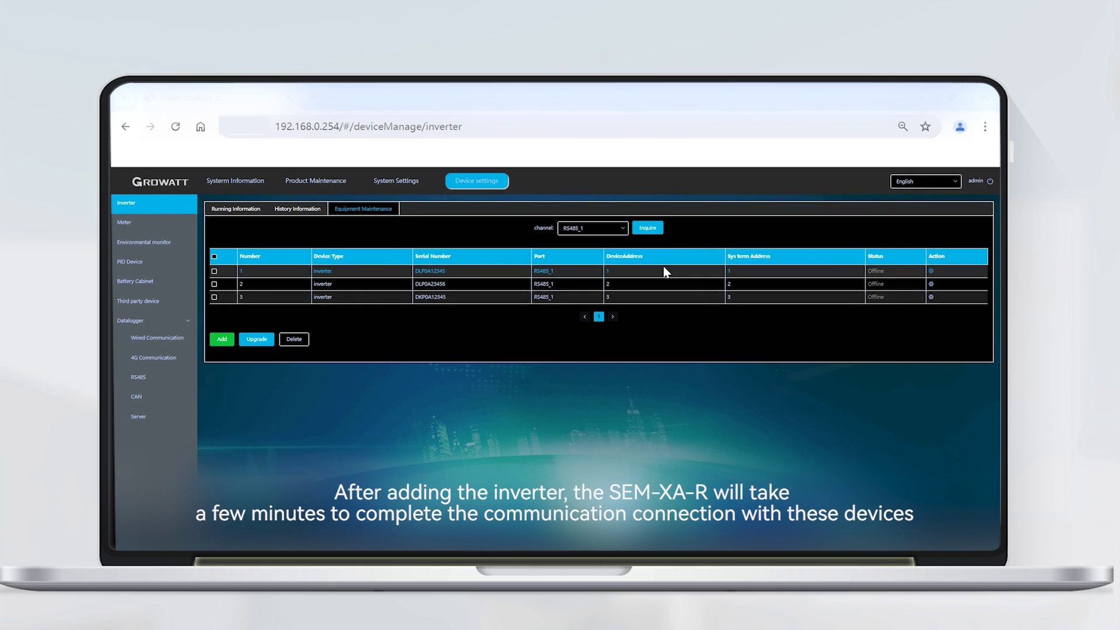
- Query the equipment maintenance lists for the inverters added on channels RS485_2 and RS485_3
{"action": "left_click", "coordinate": [621, 233]}
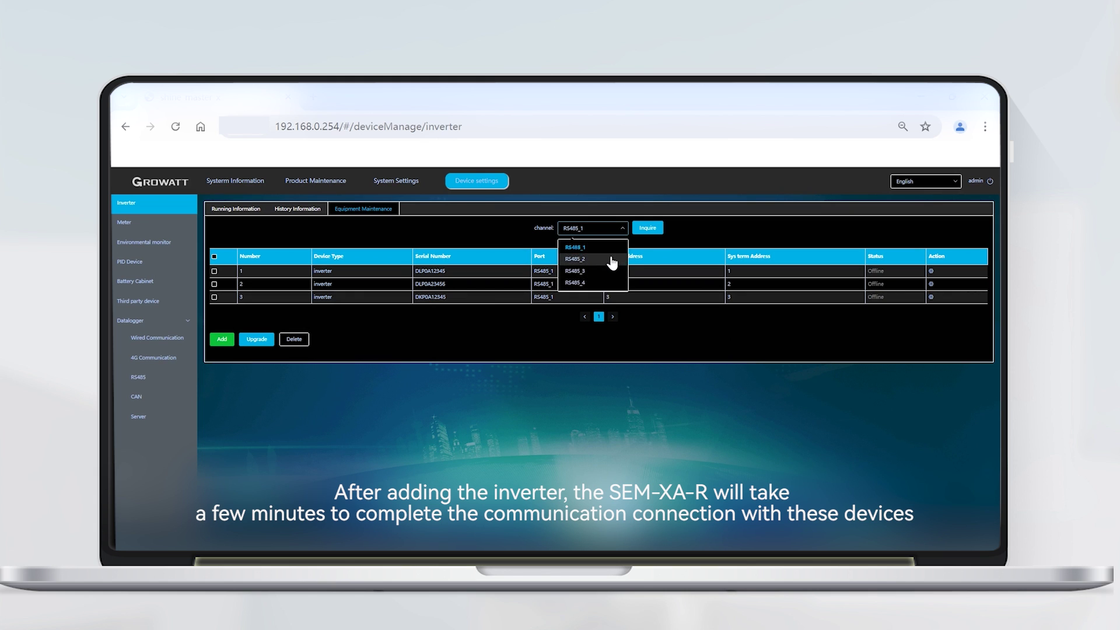
{"action": "left_click", "coordinate": [613, 258]}
{"action": "left_click", "coordinate": [648, 231]}
{"action": "left_click", "coordinate": [610, 233]}
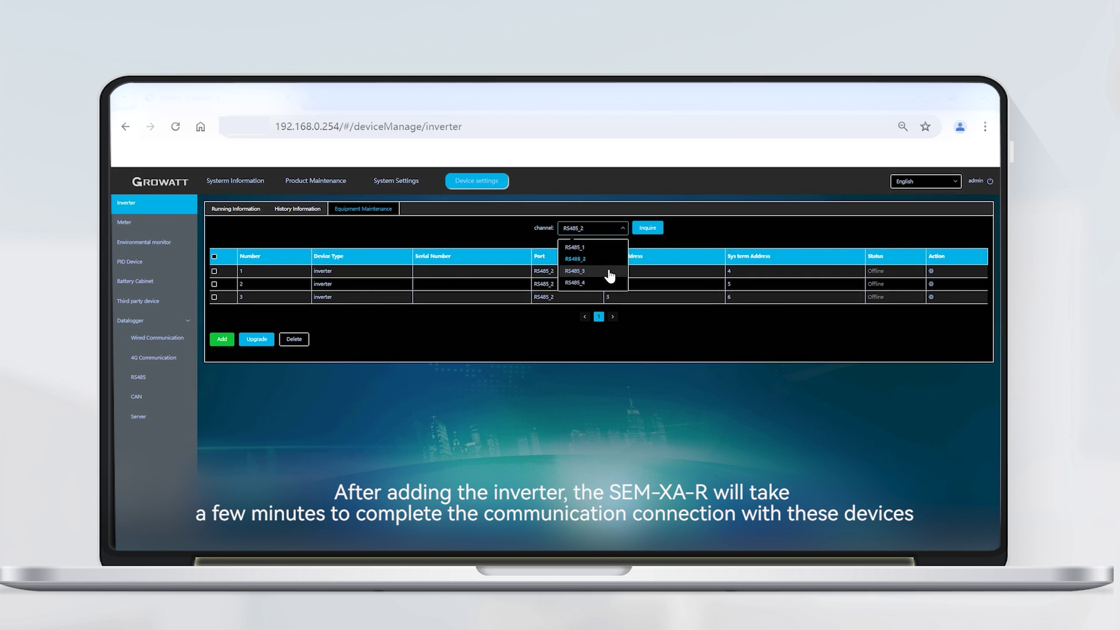
{"action": "left_click", "coordinate": [608, 283]}
{"action": "left_click", "coordinate": [645, 229]}
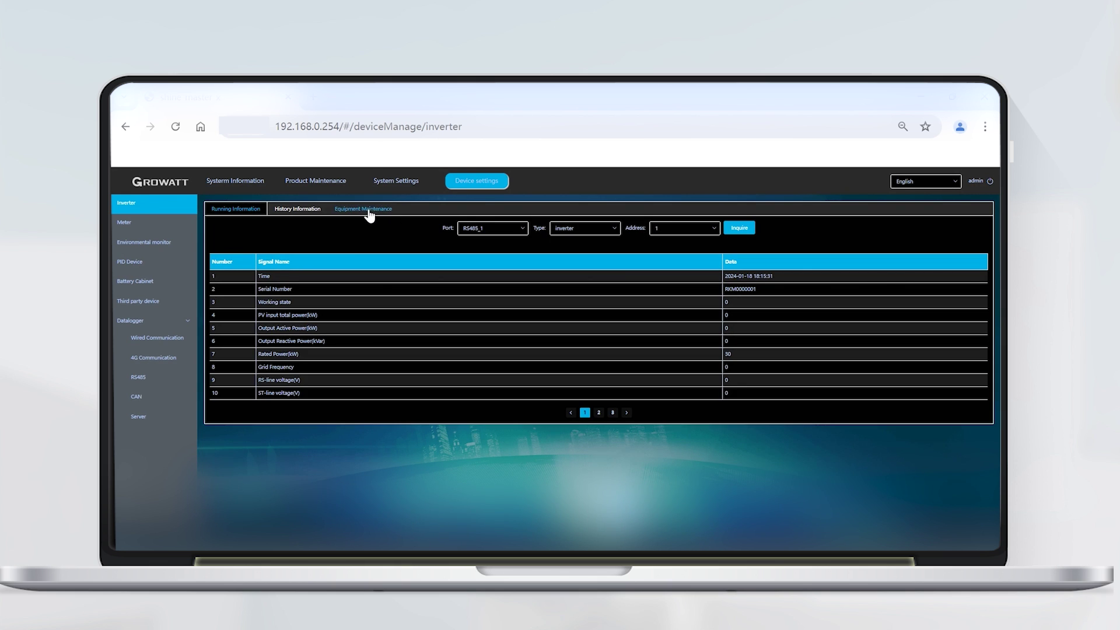
- Check the online status of the inverters on channels RS485_1 and RS485_2 in the equipment maintenance list
{"action": "left_click", "coordinate": [370, 212]}
{"action": "left_click", "coordinate": [624, 231]}
{"action": "left_click", "coordinate": [615, 248]}
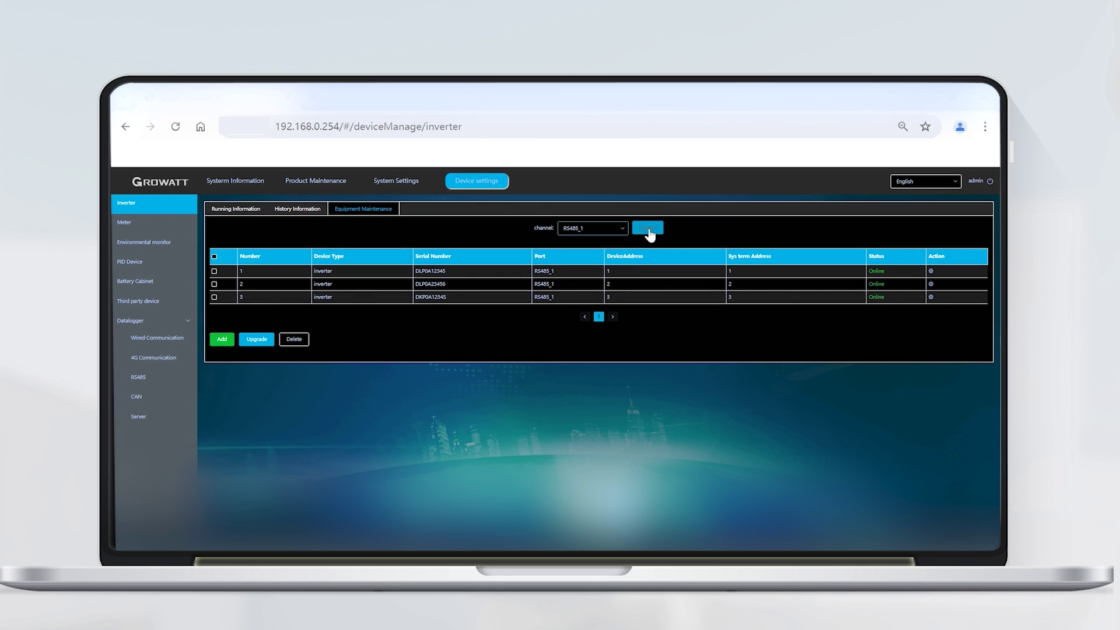
{"action": "left_click", "coordinate": [649, 228]}
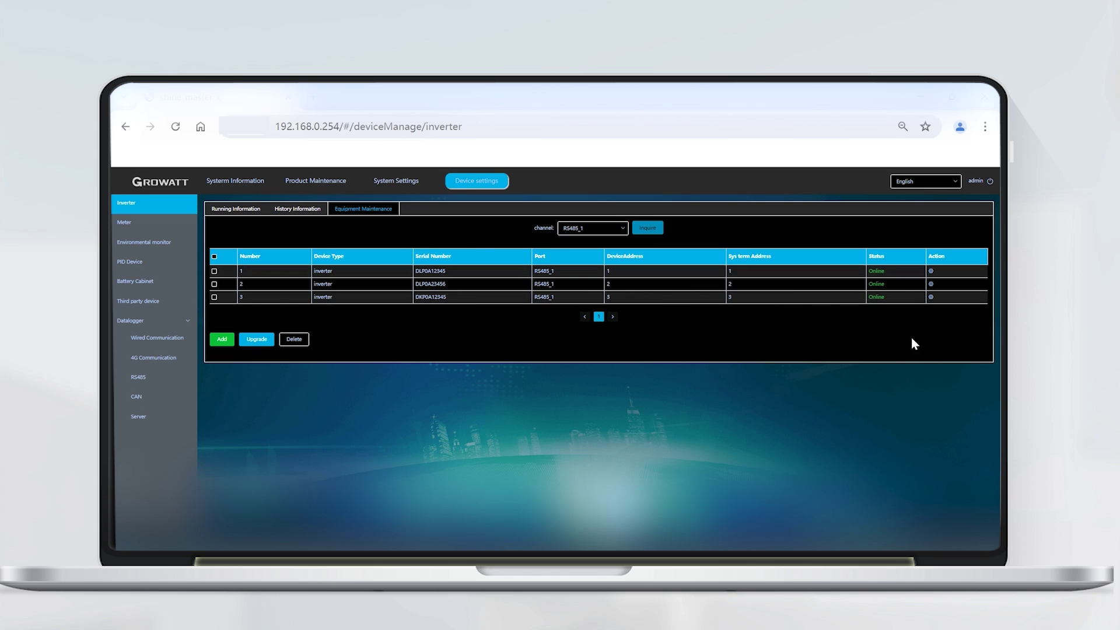
{"action": "left_click", "coordinate": [617, 231]}
{"action": "left_click", "coordinate": [601, 257]}
{"action": "left_click", "coordinate": [643, 233]}
- Check the online status of the inverters on channel RS485_3, querying the channel again
{"action": "left_click", "coordinate": [613, 232]}
{"action": "left_click", "coordinate": [590, 278]}
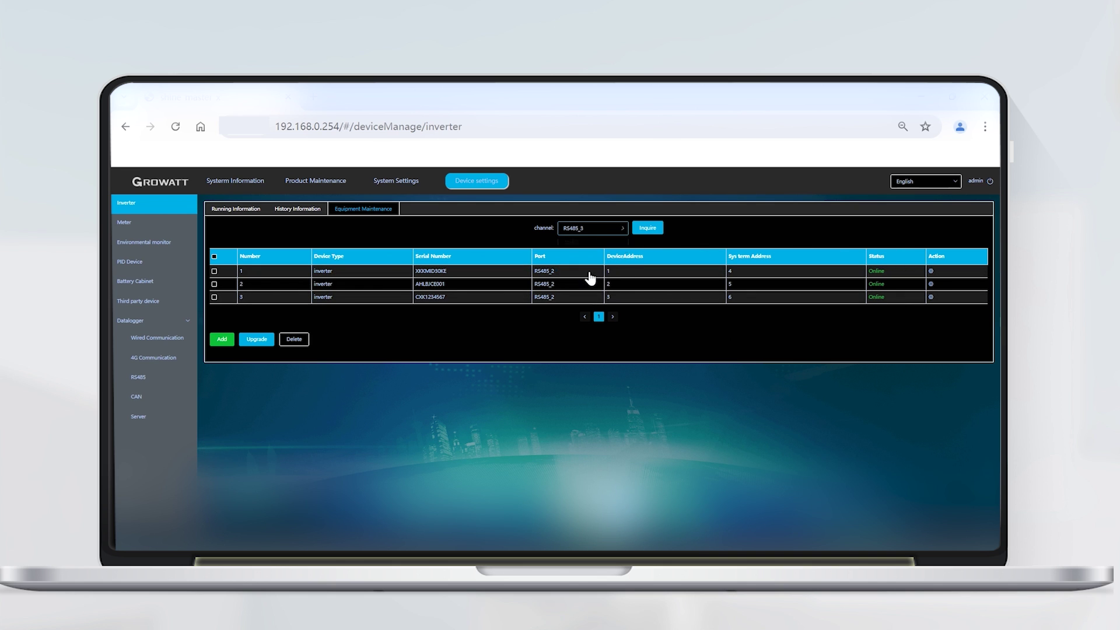
{"action": "left_click", "coordinate": [647, 230]}
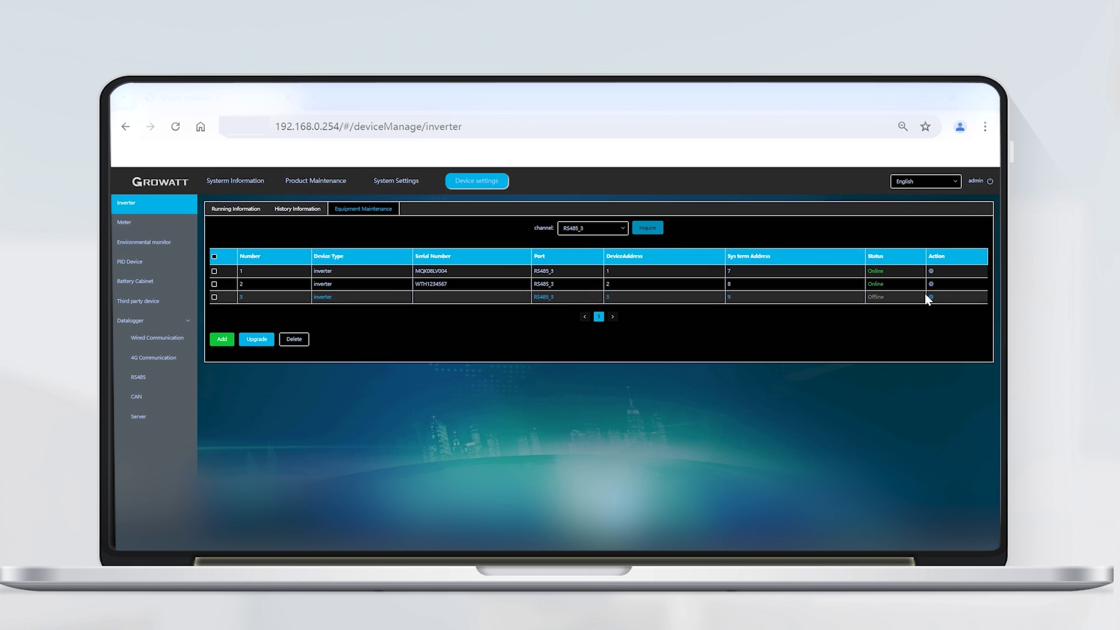
{"action": "left_click", "coordinate": [607, 230]}
{"action": "left_click", "coordinate": [597, 271]}
{"action": "left_click", "coordinate": [660, 232]}
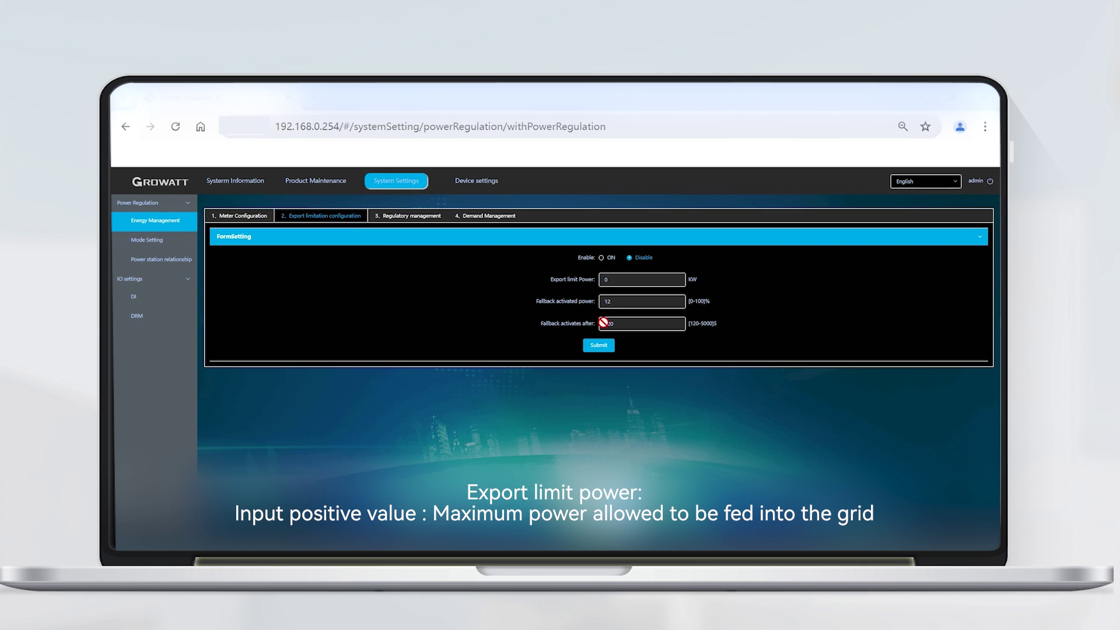
- Enable export limitation and submit its configuration with an export limit power of 0 kW
{"action": "left_click", "coordinate": [601, 257]}
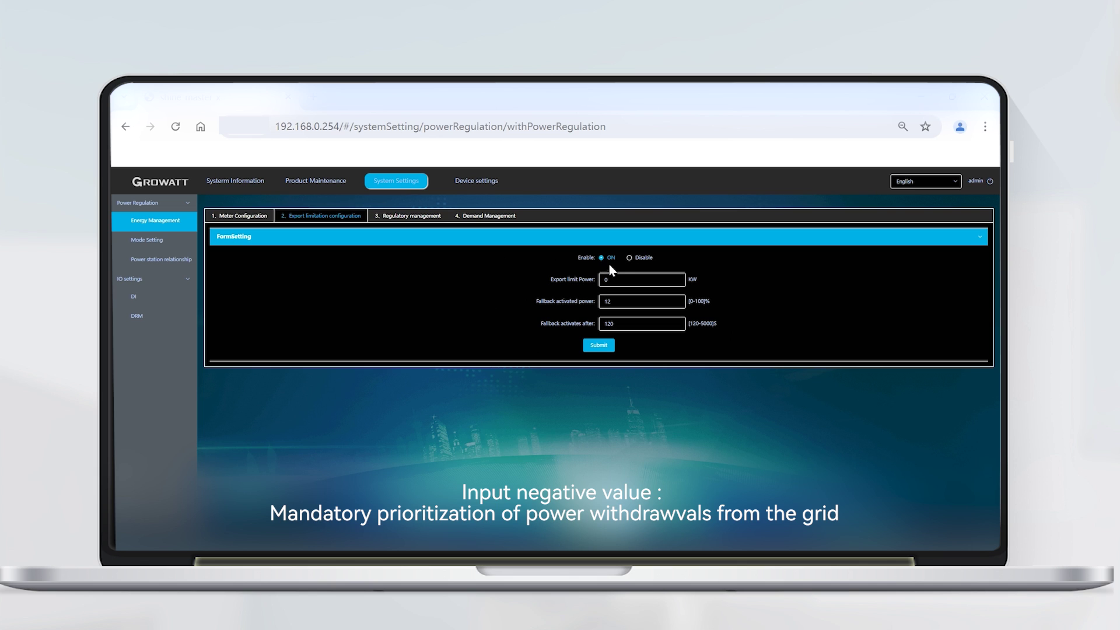
{"action": "left_click", "coordinate": [605, 350]}
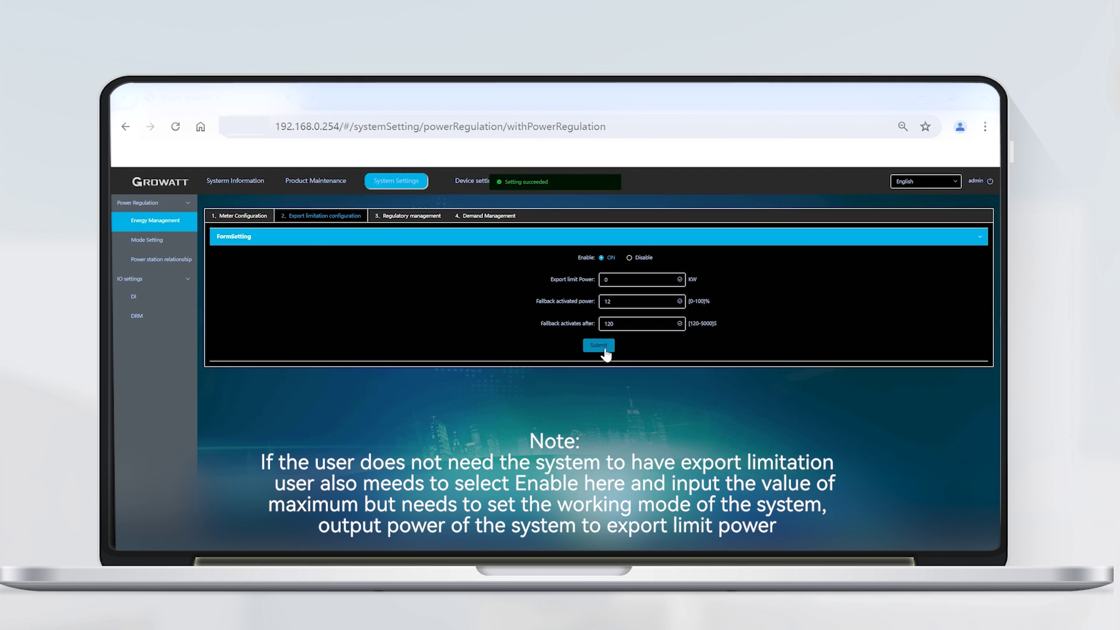
- Submit Total-phase regulation as the regulation mode in the regulatory management settings
{"action": "left_click", "coordinate": [412, 216]}
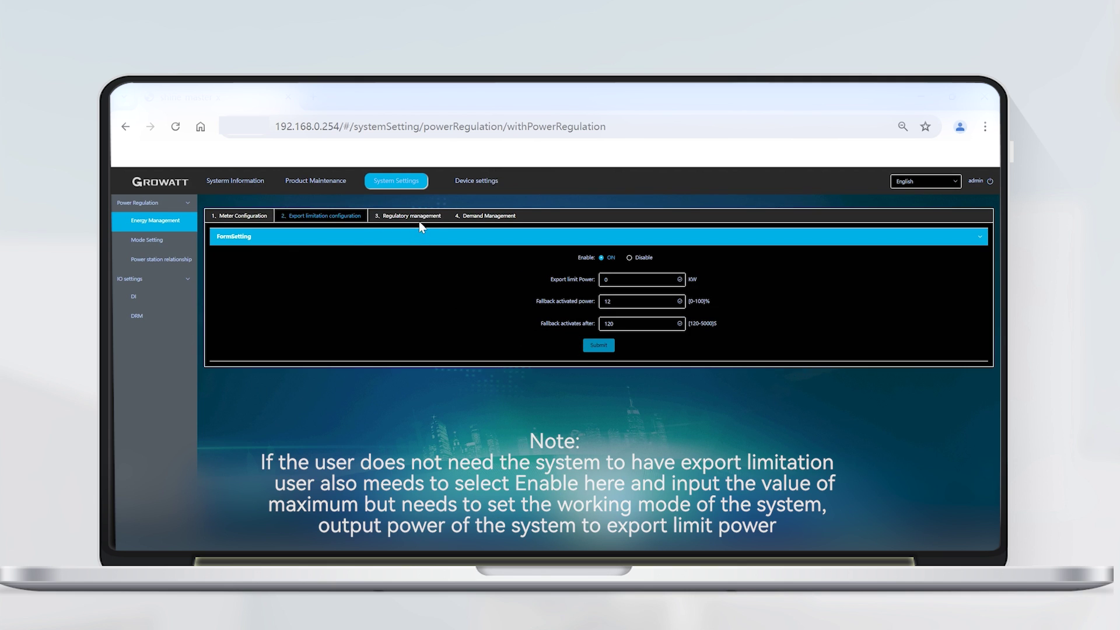
{"action": "left_click", "coordinate": [425, 220]}
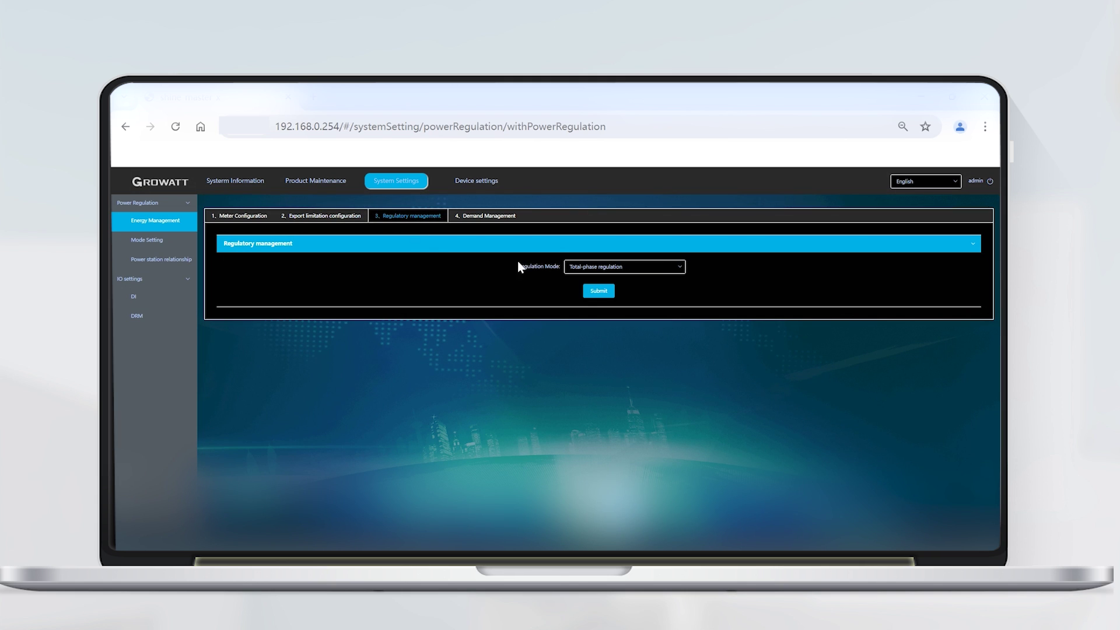
{"action": "left_click", "coordinate": [675, 272]}
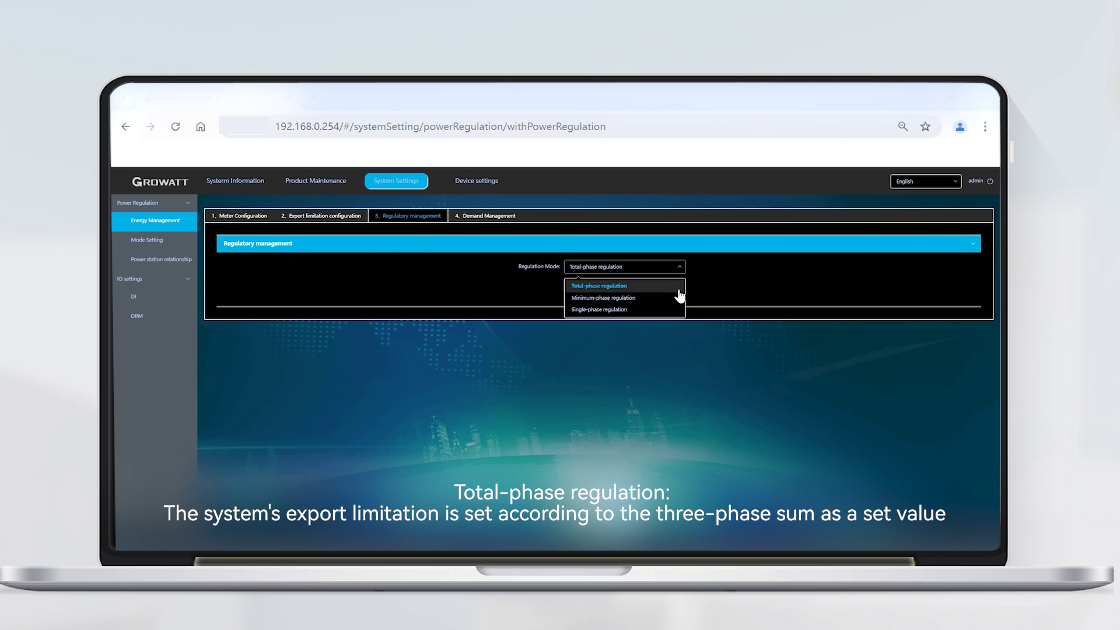
{"action": "left_click", "coordinate": [677, 329]}
{"action": "left_click", "coordinate": [607, 294]}
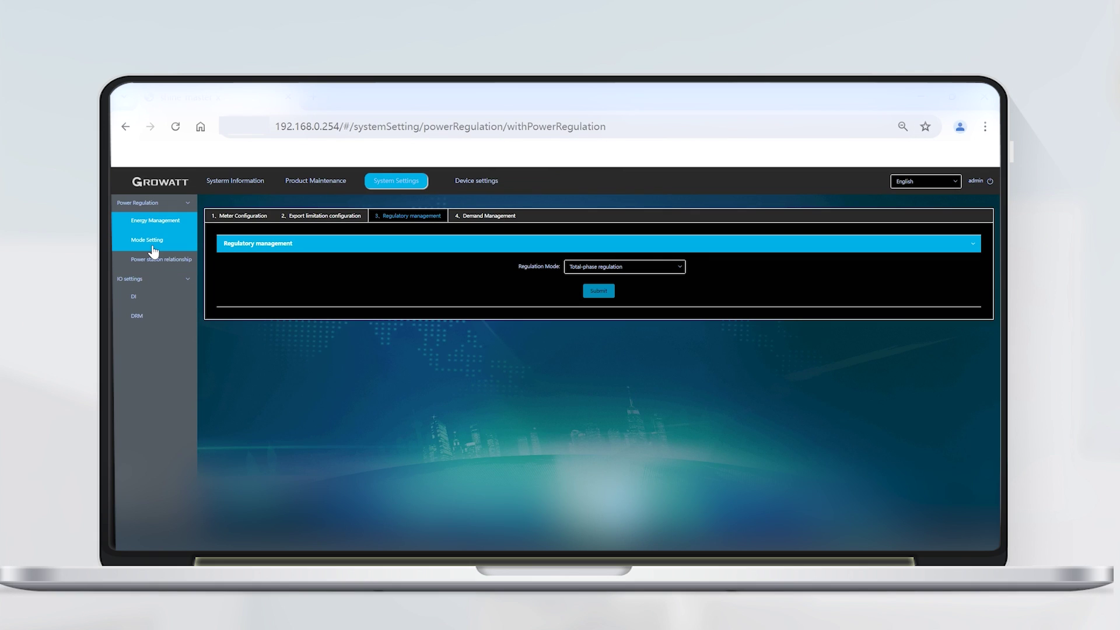
- Add an enabled time period from 00:00 to 23:59 in Mode Setting with Self-consumption mode for Working day
{"action": "left_click", "coordinate": [152, 248]}
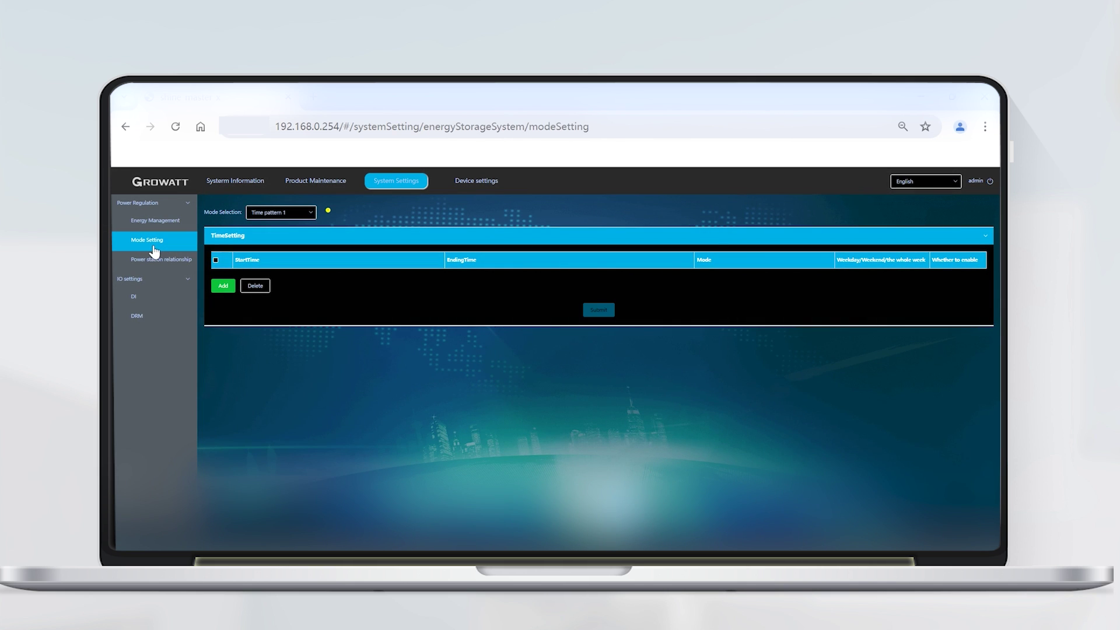
{"action": "left_click", "coordinate": [223, 288]}
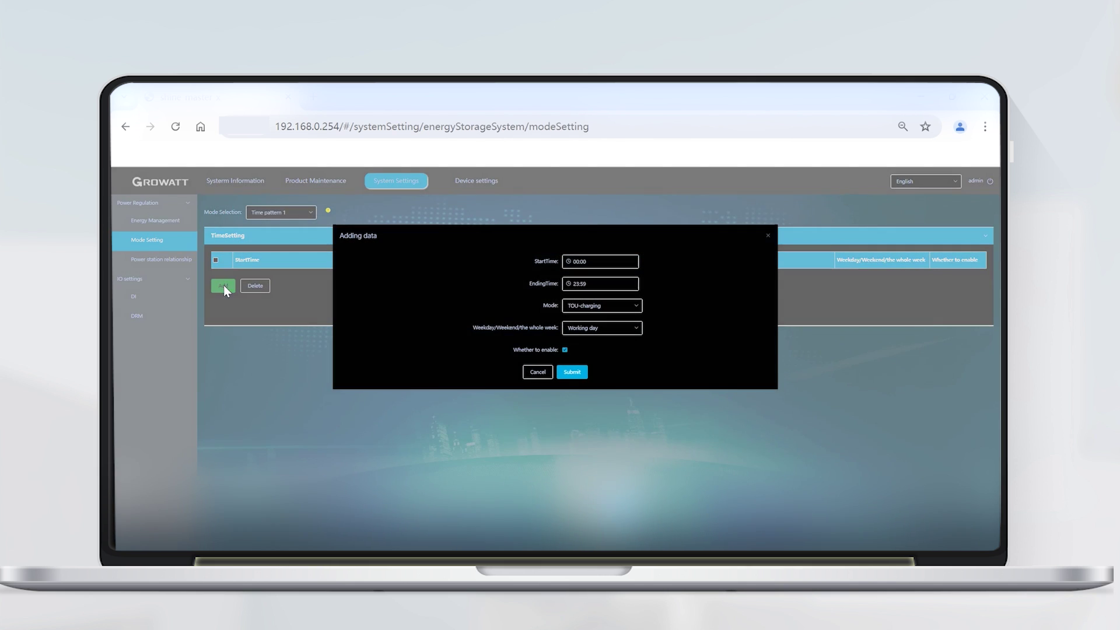
{"action": "left_click", "coordinate": [608, 307]}
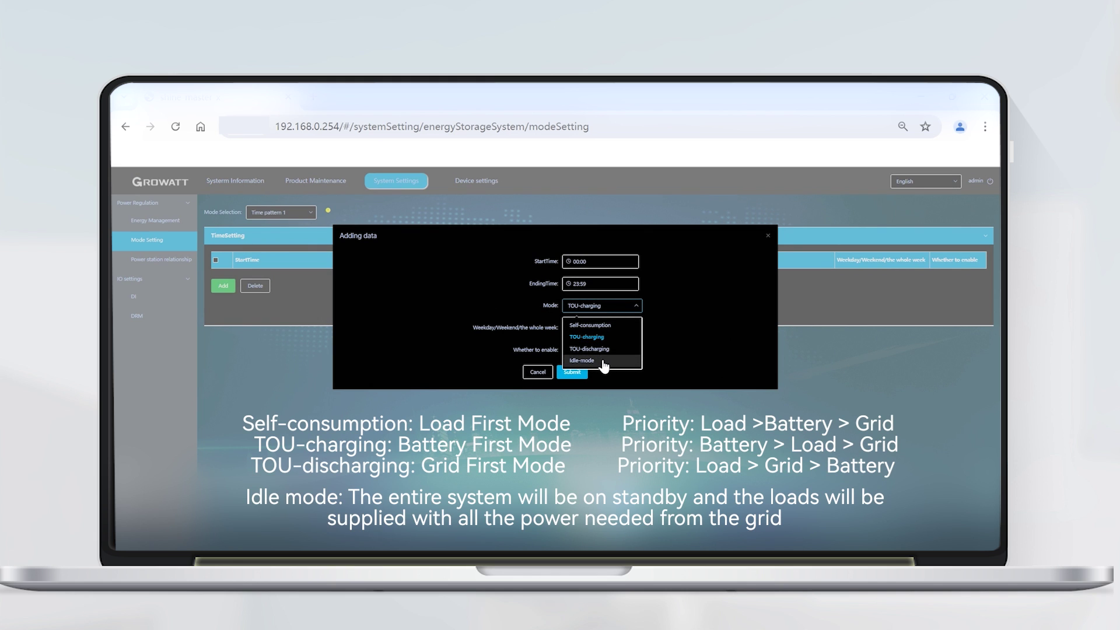
{"action": "left_click", "coordinate": [617, 328]}
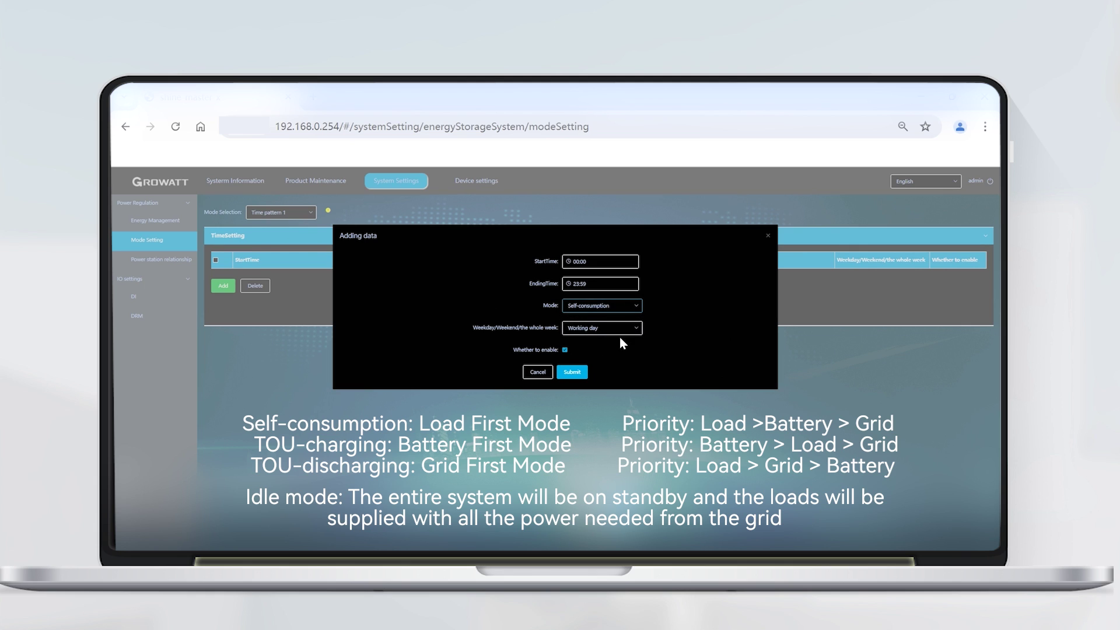
{"action": "left_click", "coordinate": [623, 328]}
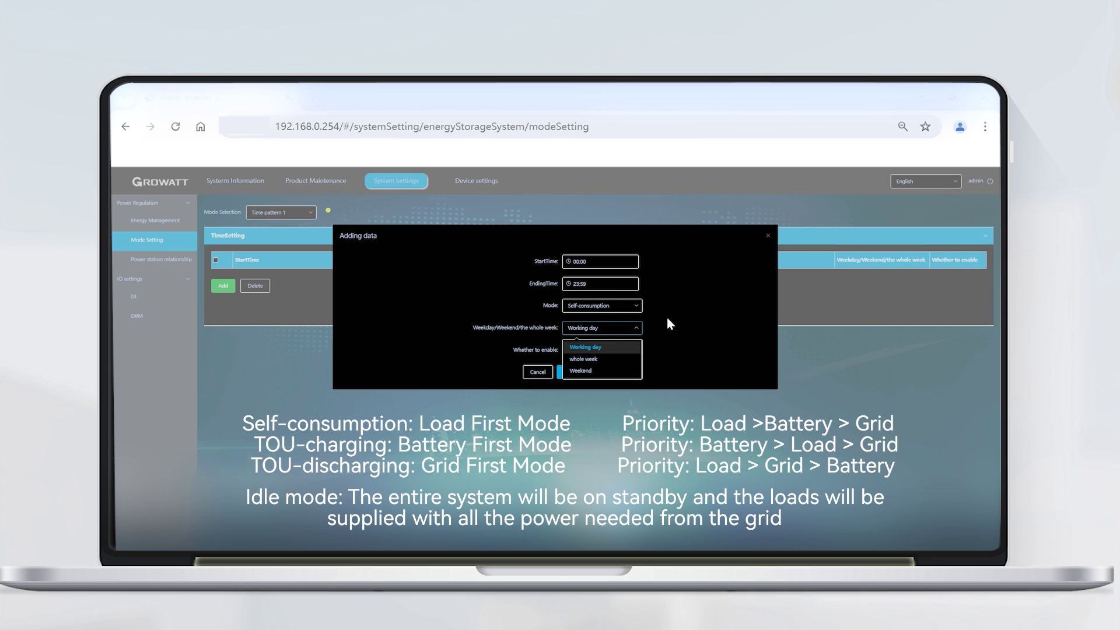
{"action": "left_click", "coordinate": [624, 348]}
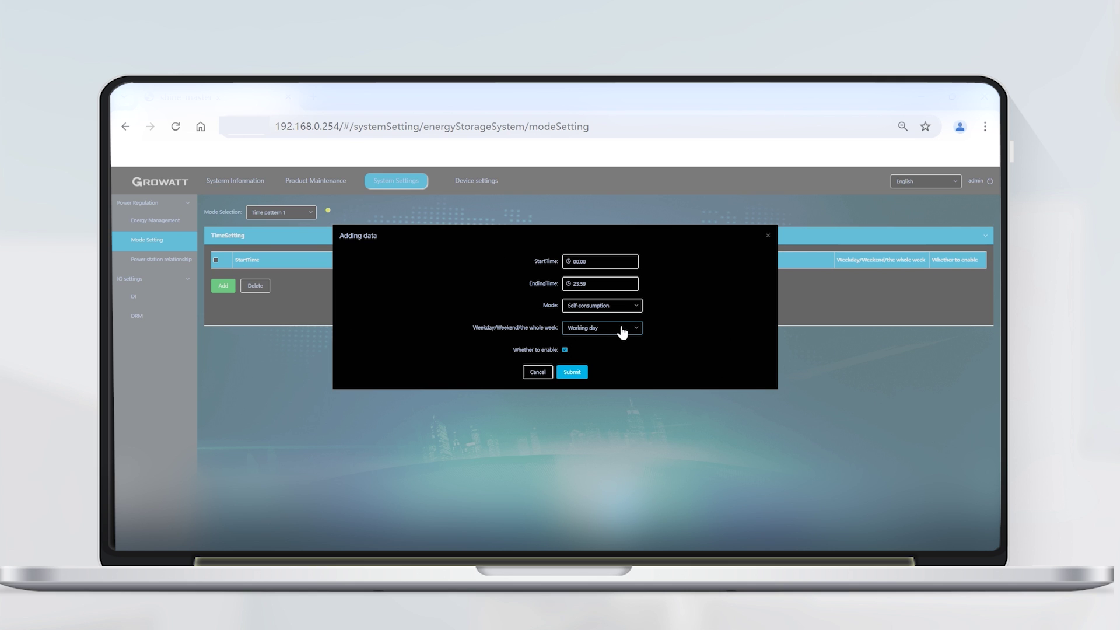
{"action": "left_click", "coordinate": [572, 372]}
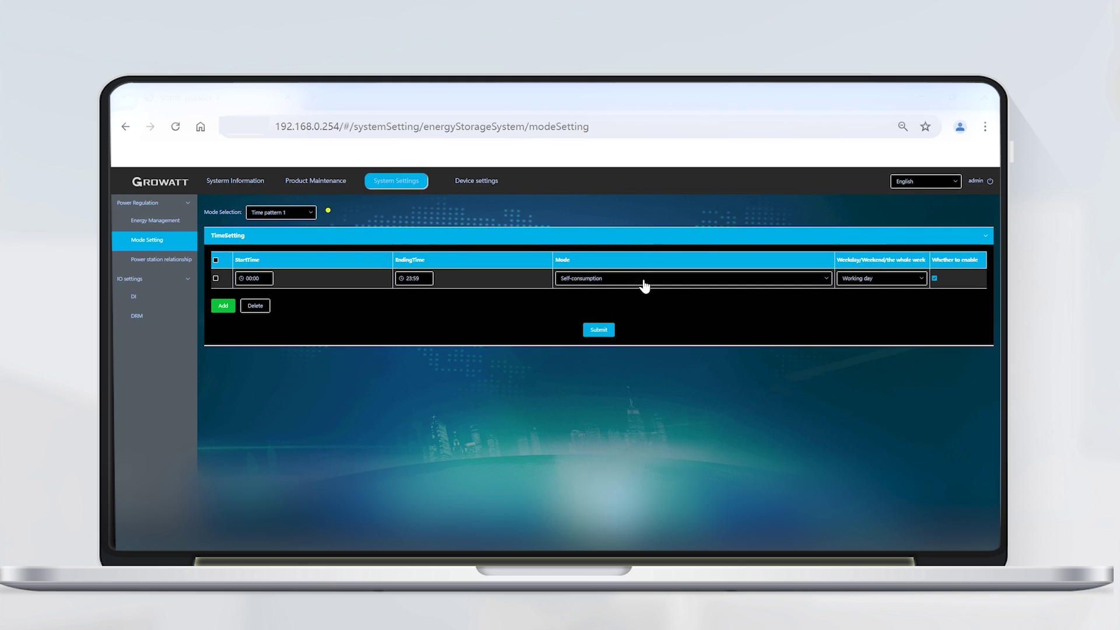
- Review the available mode and weekday options of the added time period
{"action": "left_click", "coordinate": [822, 282]}
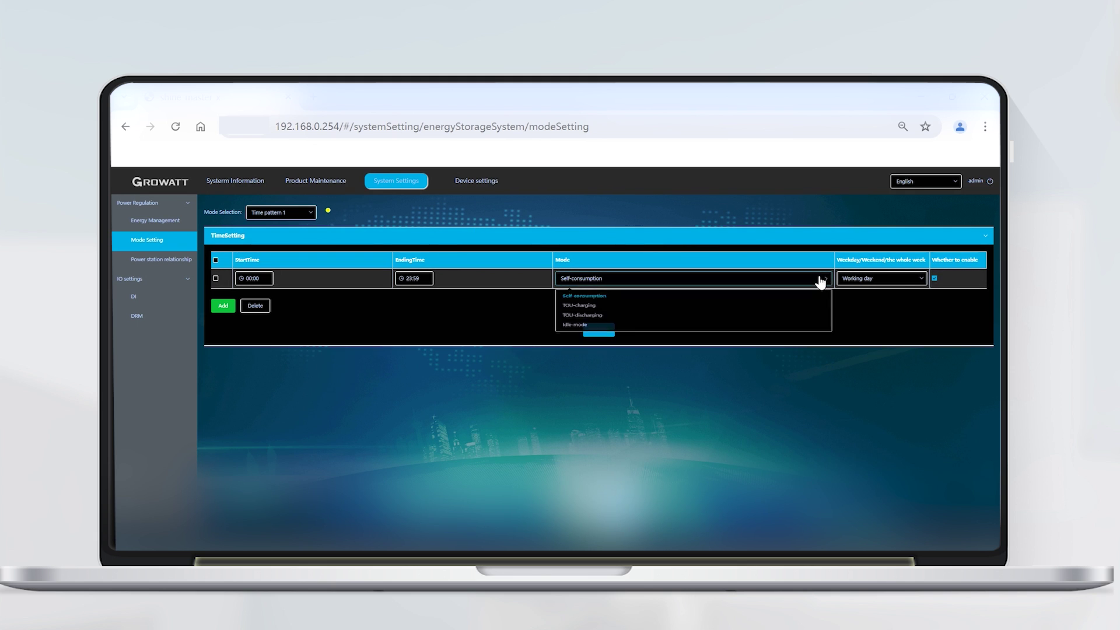
{"action": "left_click", "coordinate": [818, 280]}
{"action": "left_click", "coordinate": [889, 282]}
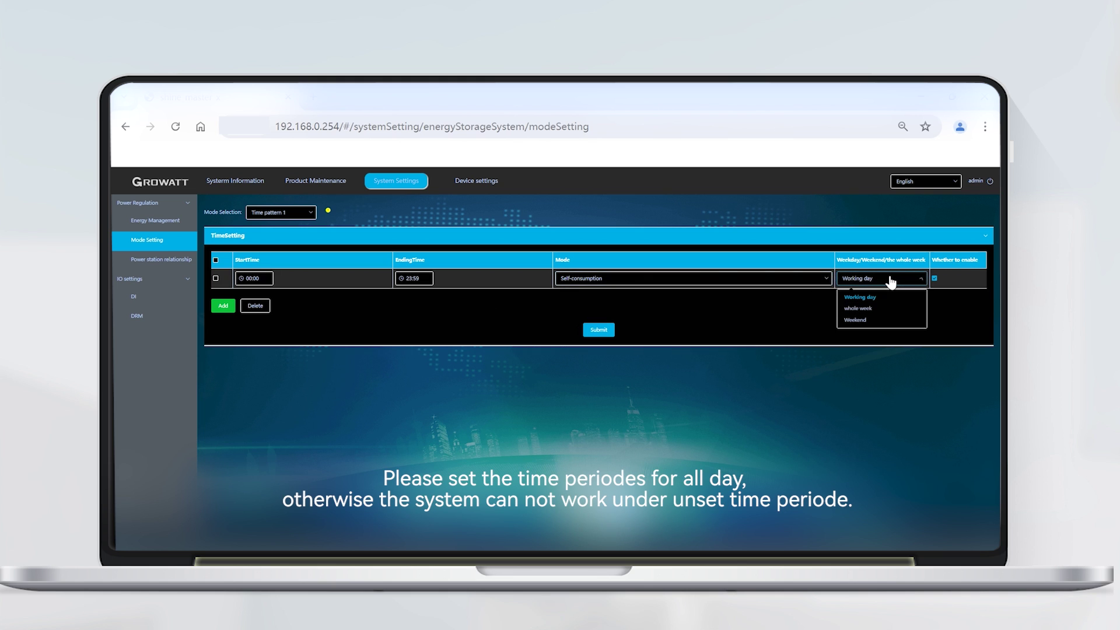
{"action": "left_click", "coordinate": [891, 282]}
- Set the period's start time to 00:00 and ending time to 23:59, and submit the selected time period
{"action": "left_click", "coordinate": [267, 278]}
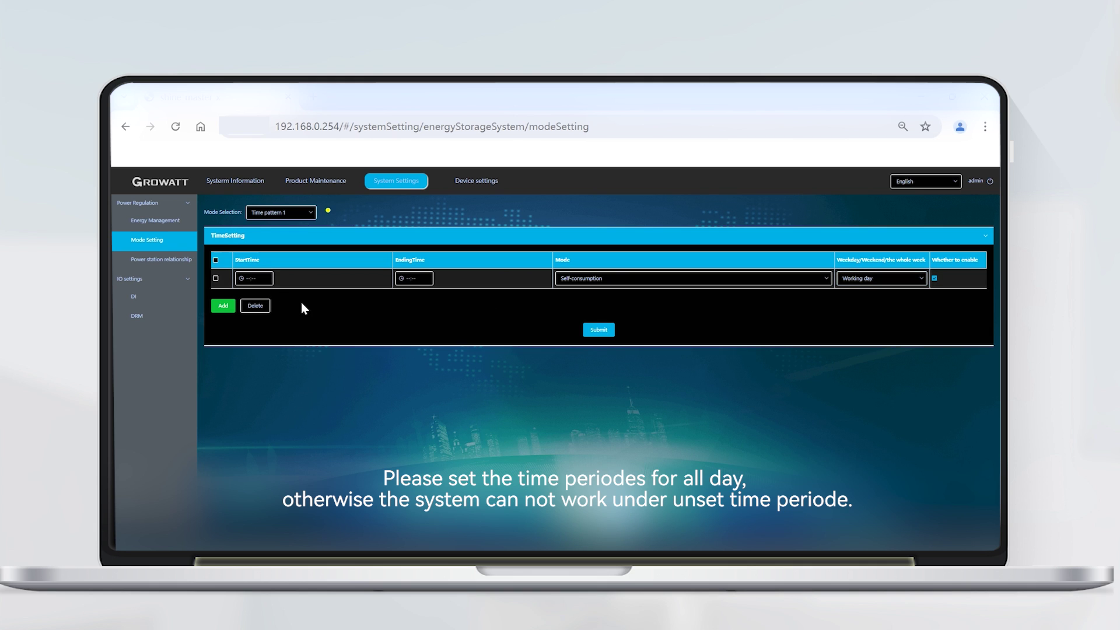
{"action": "left_click", "coordinate": [253, 278]}
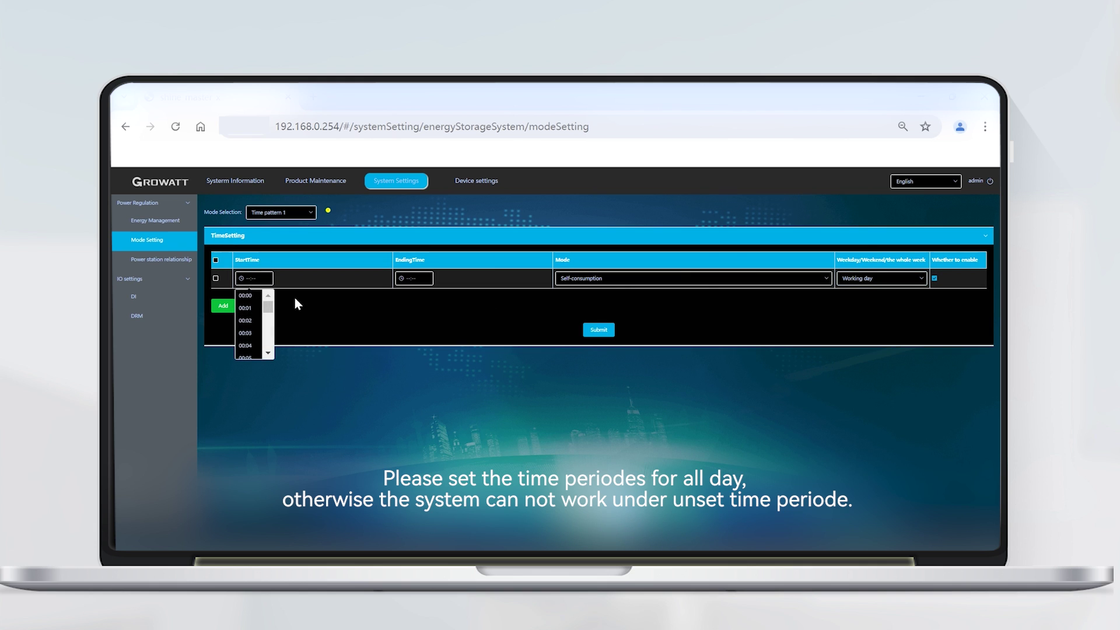
{"action": "left_click", "coordinate": [246, 296]}
{"action": "left_click", "coordinate": [405, 279]}
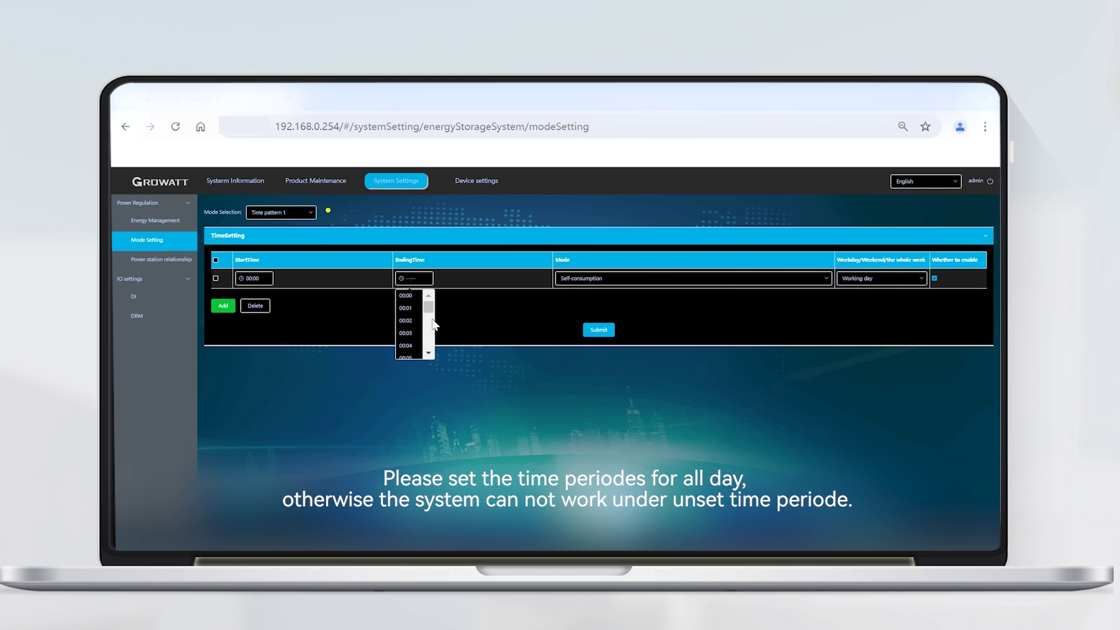
{"action": "left_click_drag", "start_coordinate": [428, 308], "coordinate": [432, 368]}
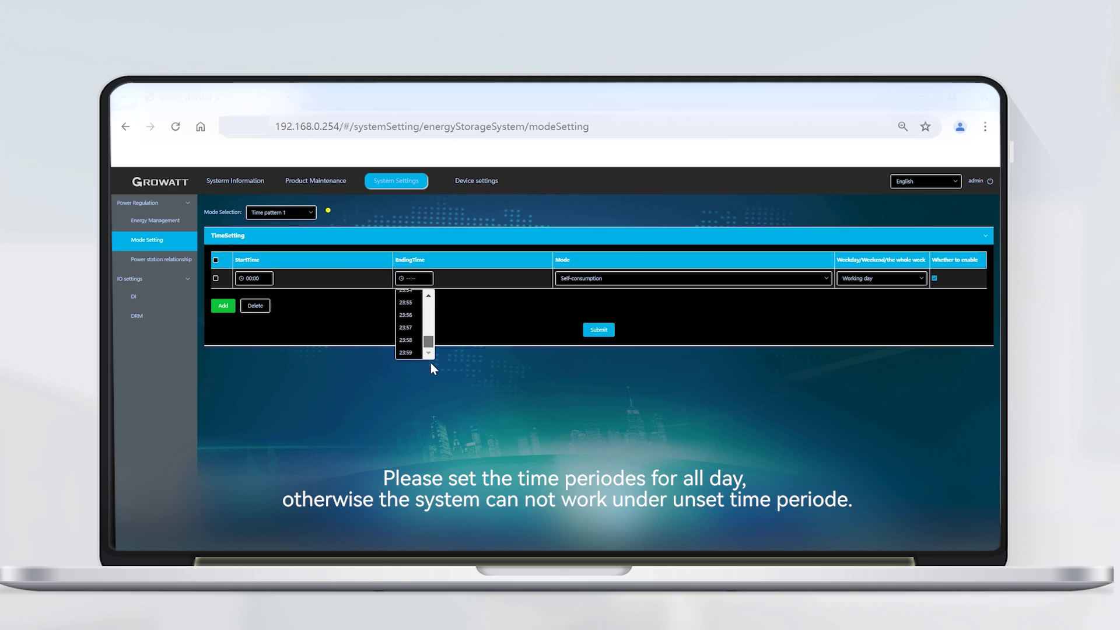
{"action": "left_click", "coordinate": [406, 353]}
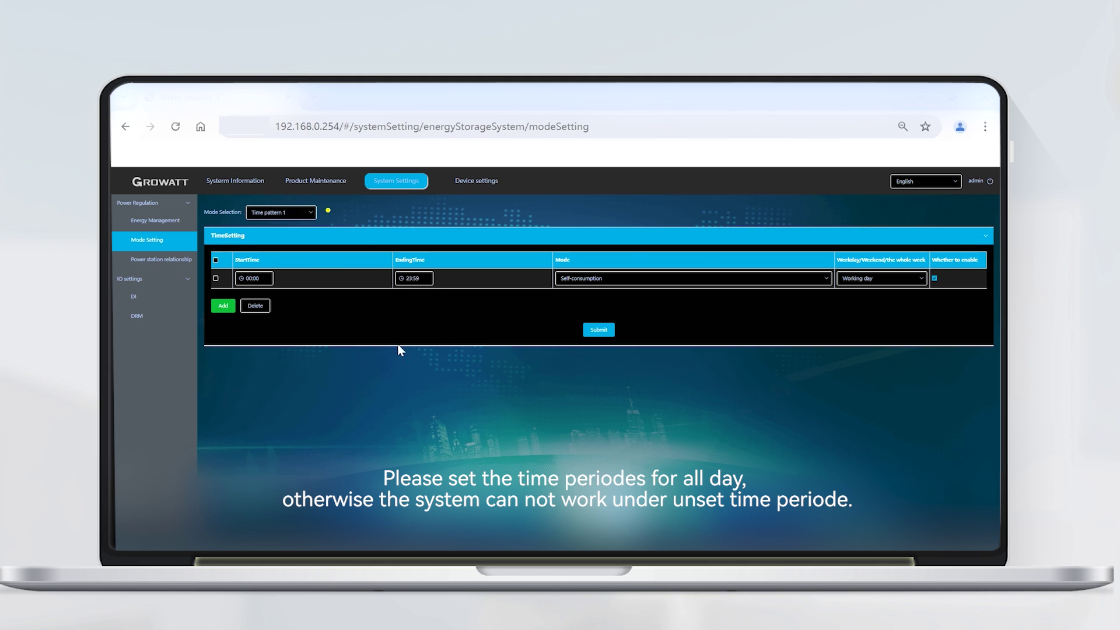
{"action": "left_click", "coordinate": [215, 279]}
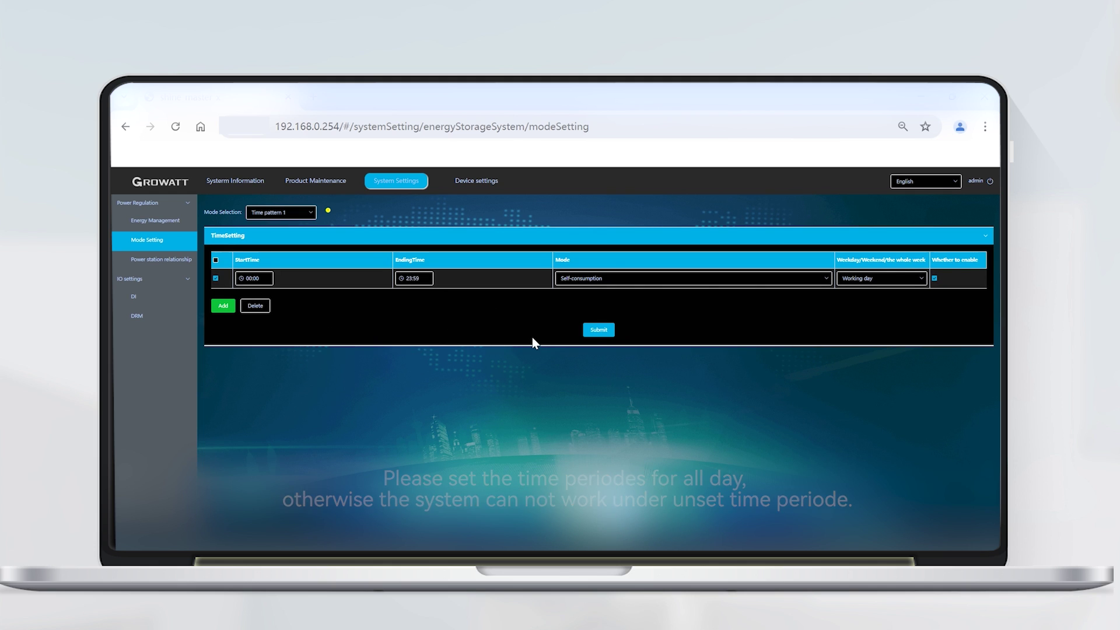
{"action": "left_click", "coordinate": [599, 331]}
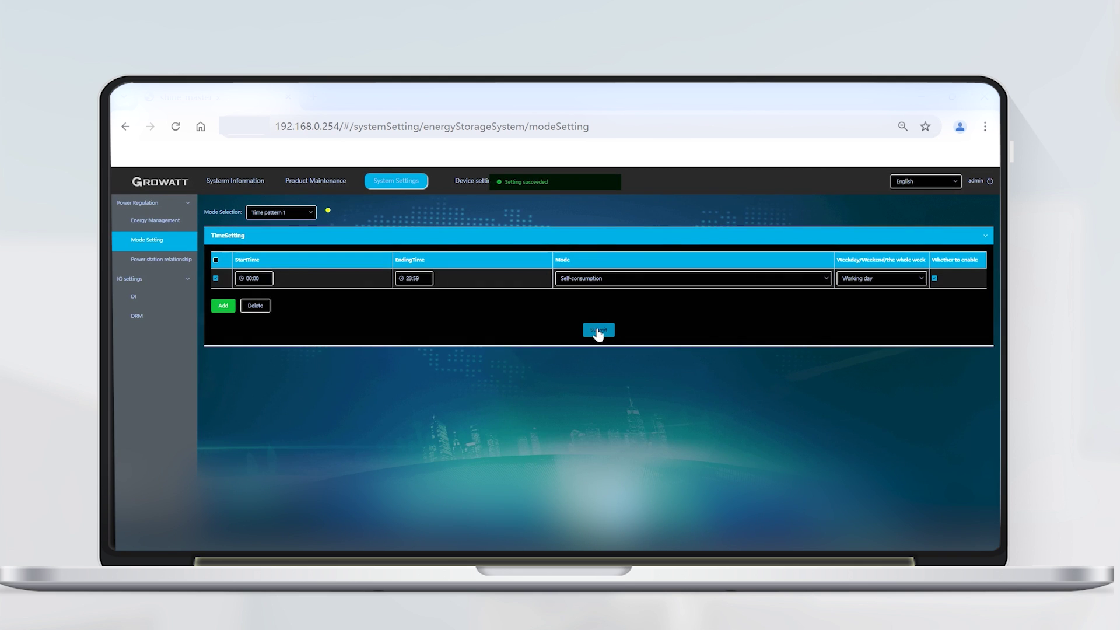